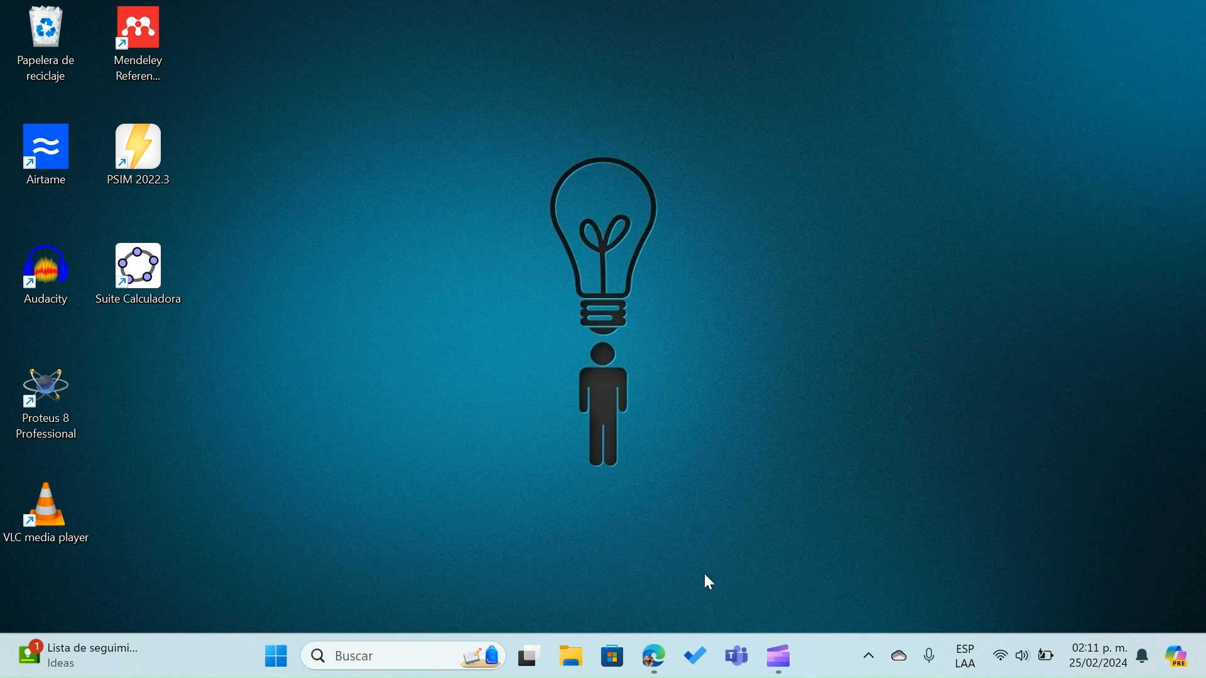
Switch to the Microsoft Edge browser and search the web with Ecosia for "ltspice"
mouse_move(650, 663)
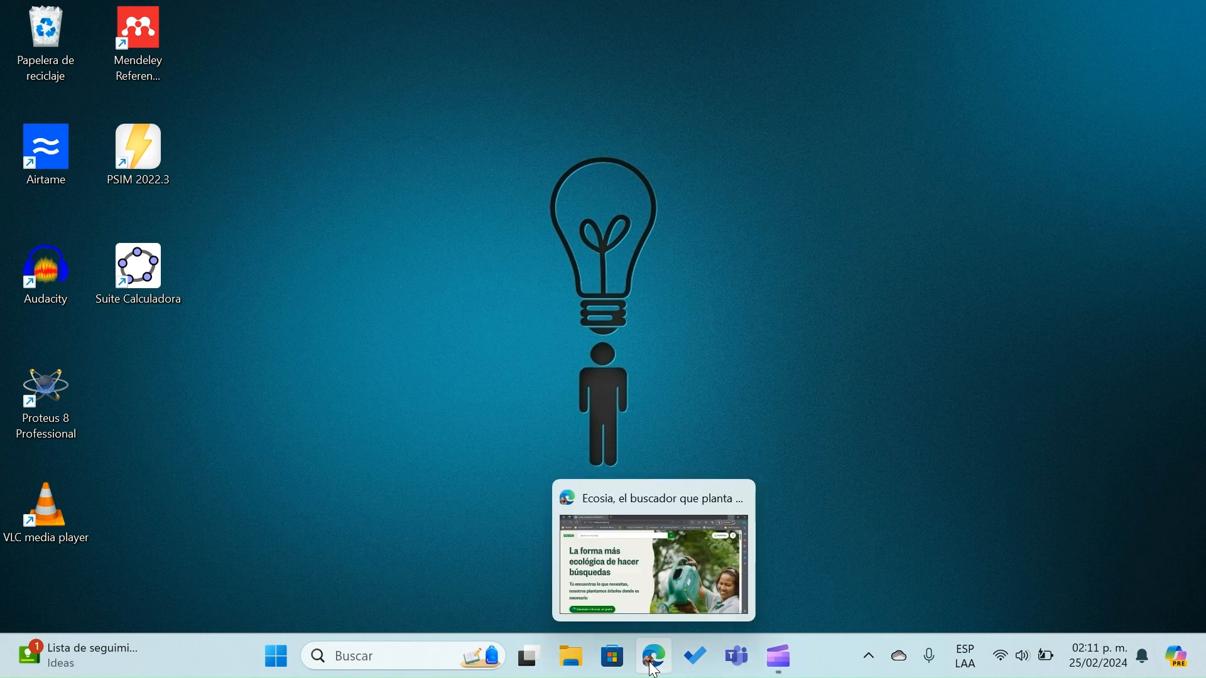
click(654, 667)
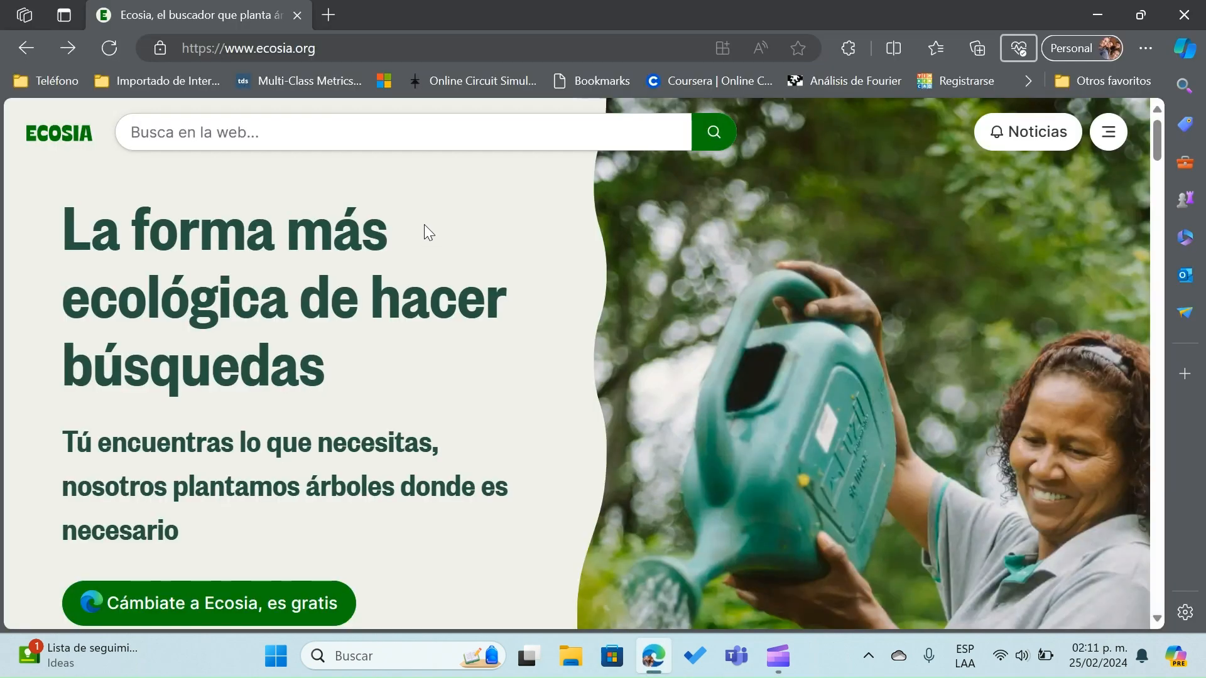
click(284, 136)
text(ltspice)
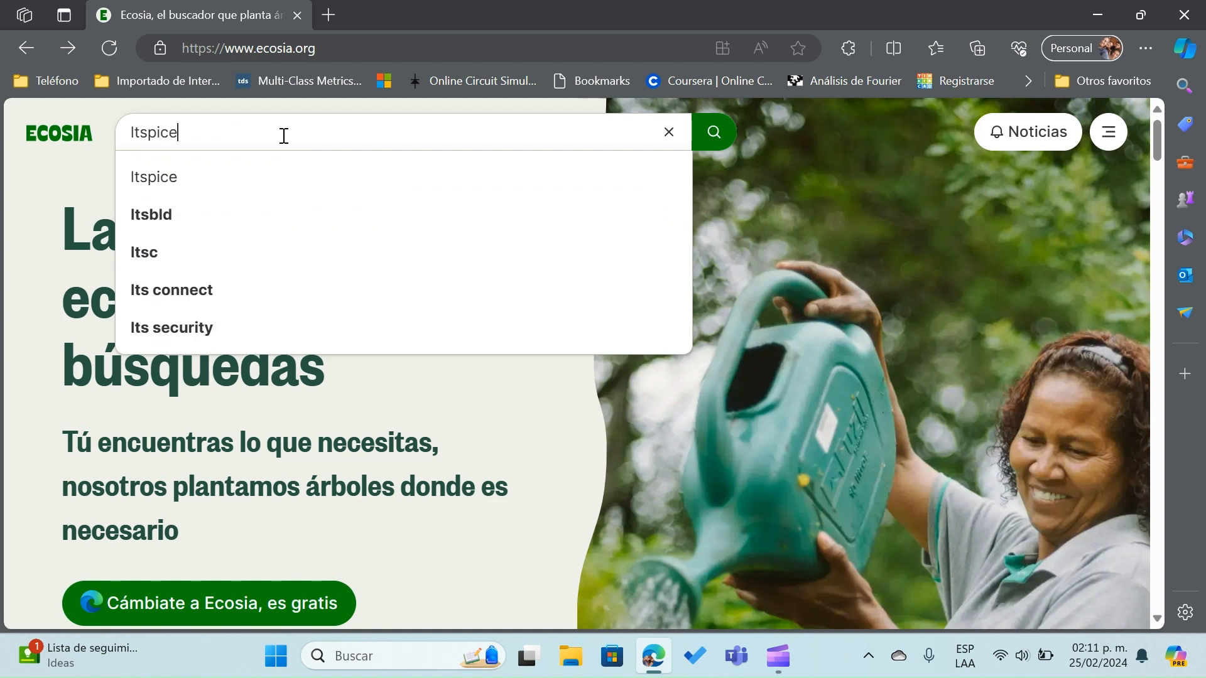
key(Return)
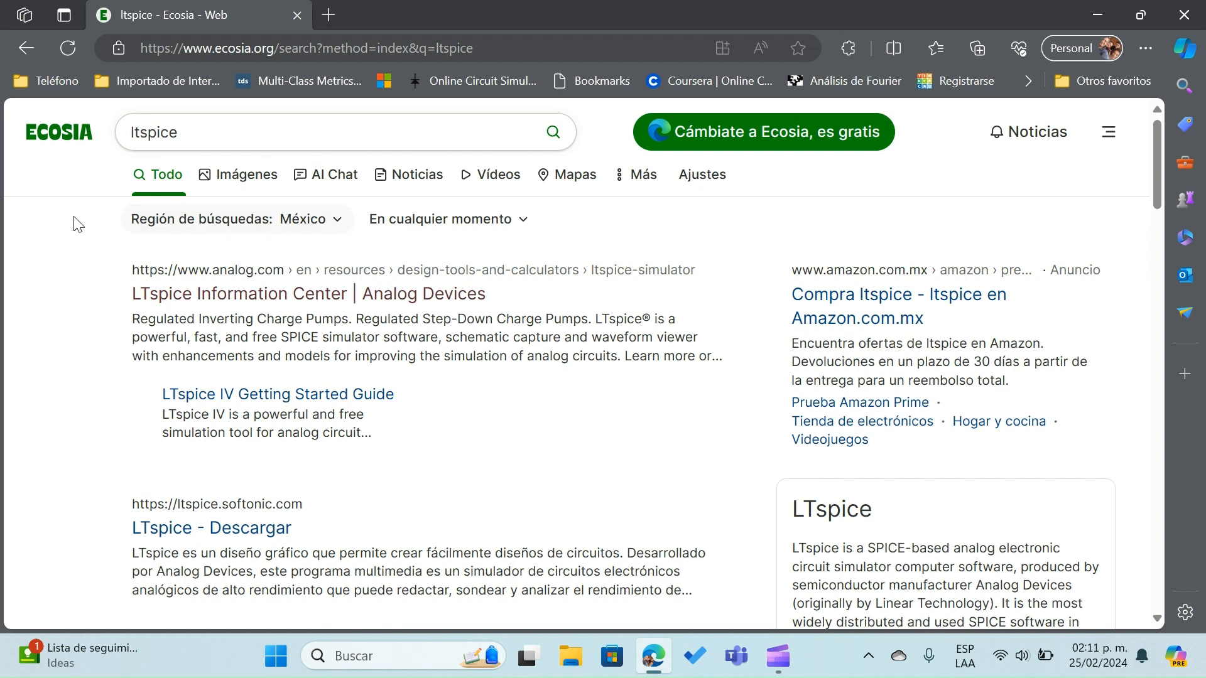
Open Analog Devices' LTspice Information Center page and download LTspice for Windows 10 64-bit and forward
click(237, 306)
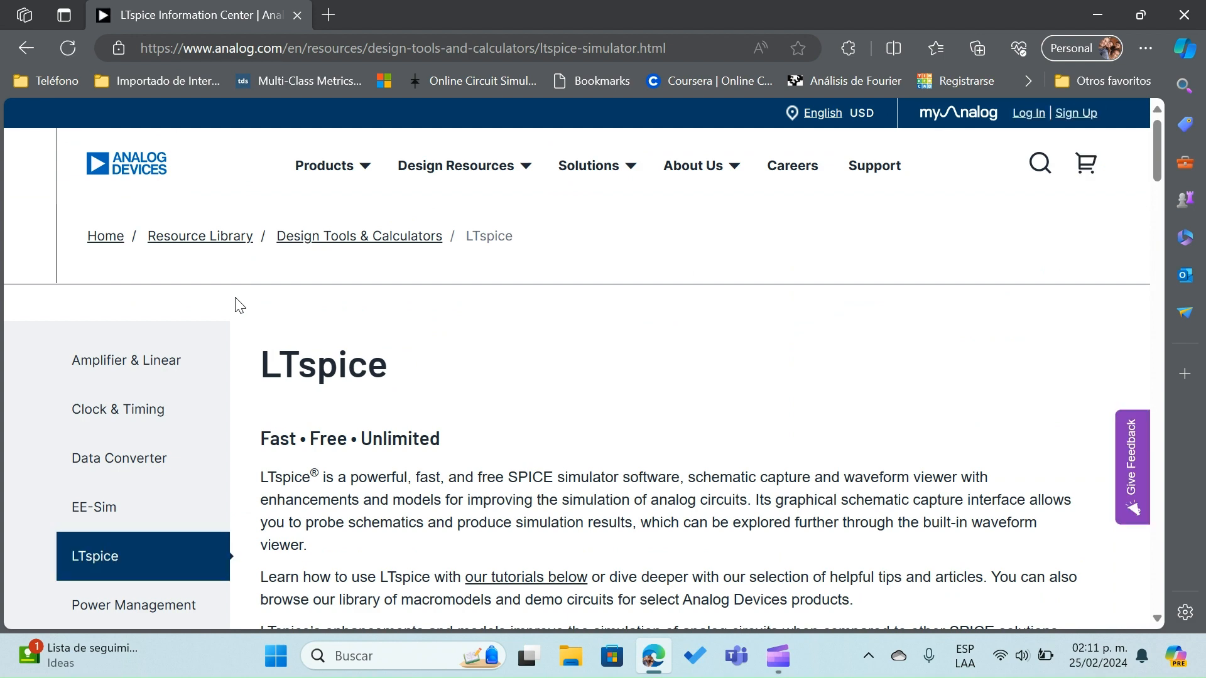
scroll(883, 427, down, 3)
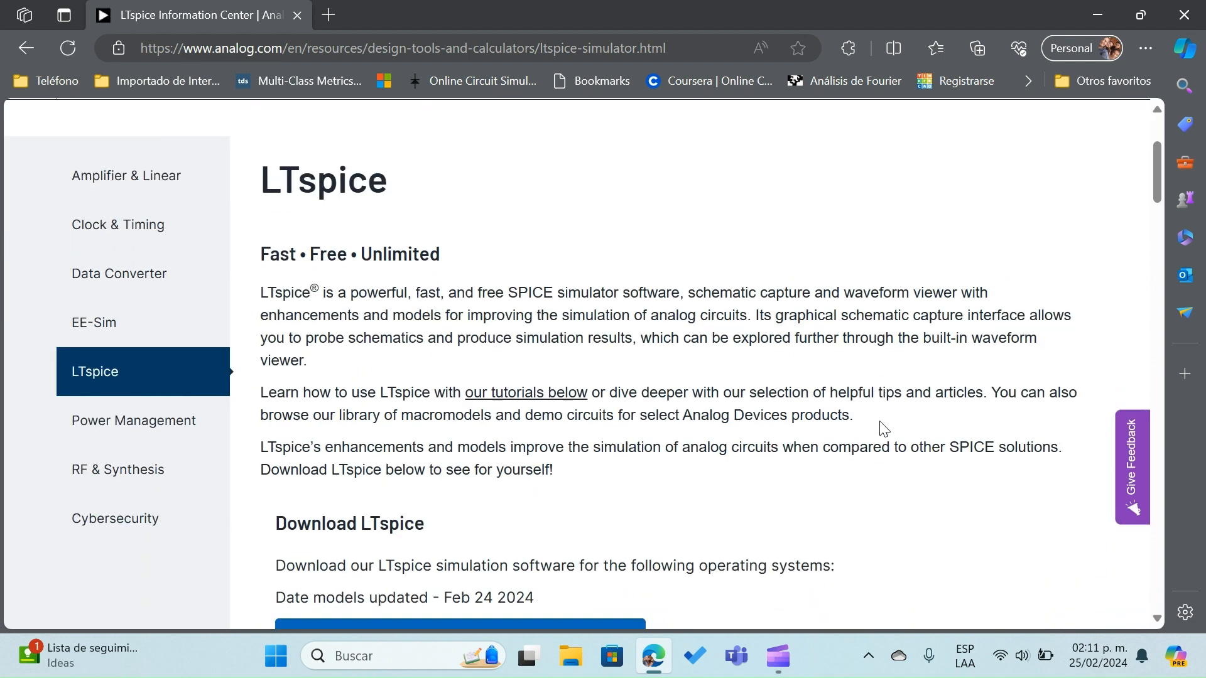
scroll(882, 427, down, 2)
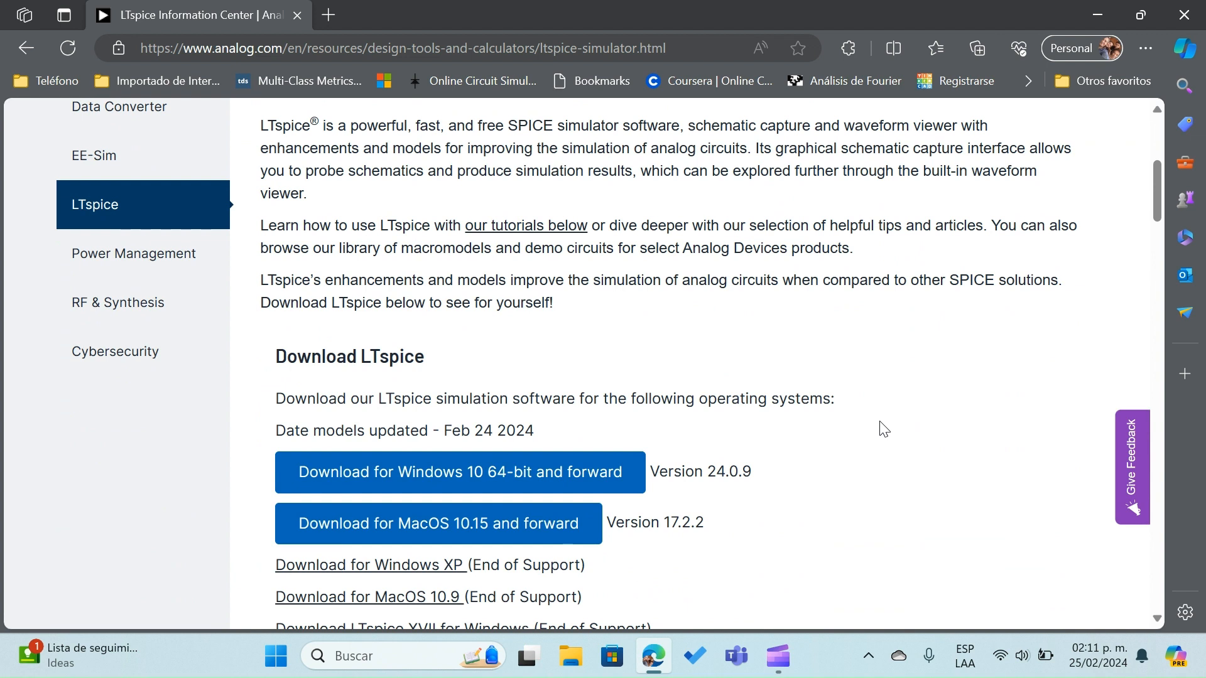
scroll(882, 427, down, 1)
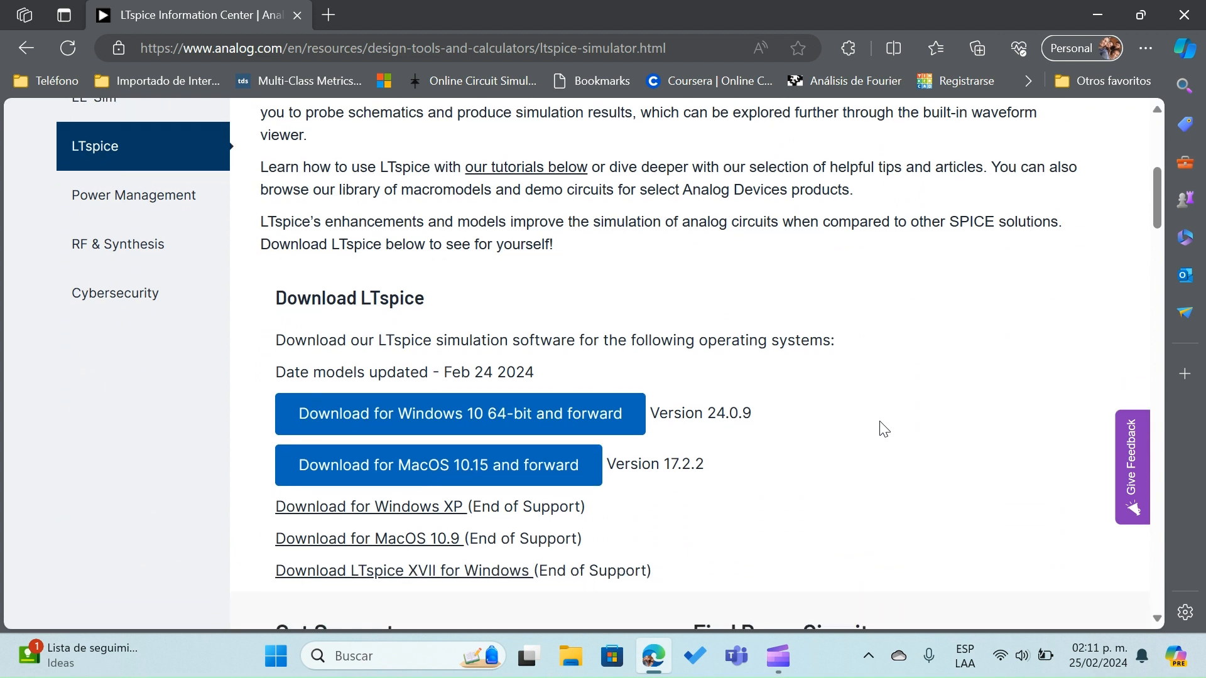
click(506, 416)
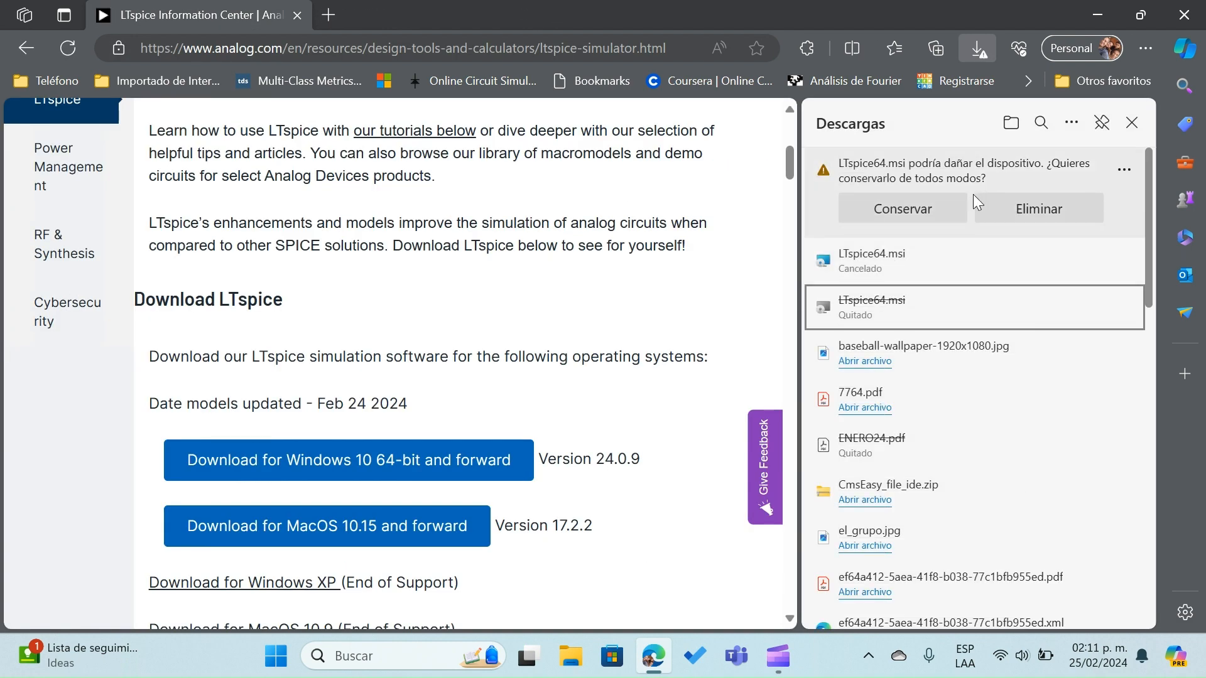
Keep the flagged LTspice64.msi download and save it as LTspice64 in the Descargas folder
click(915, 209)
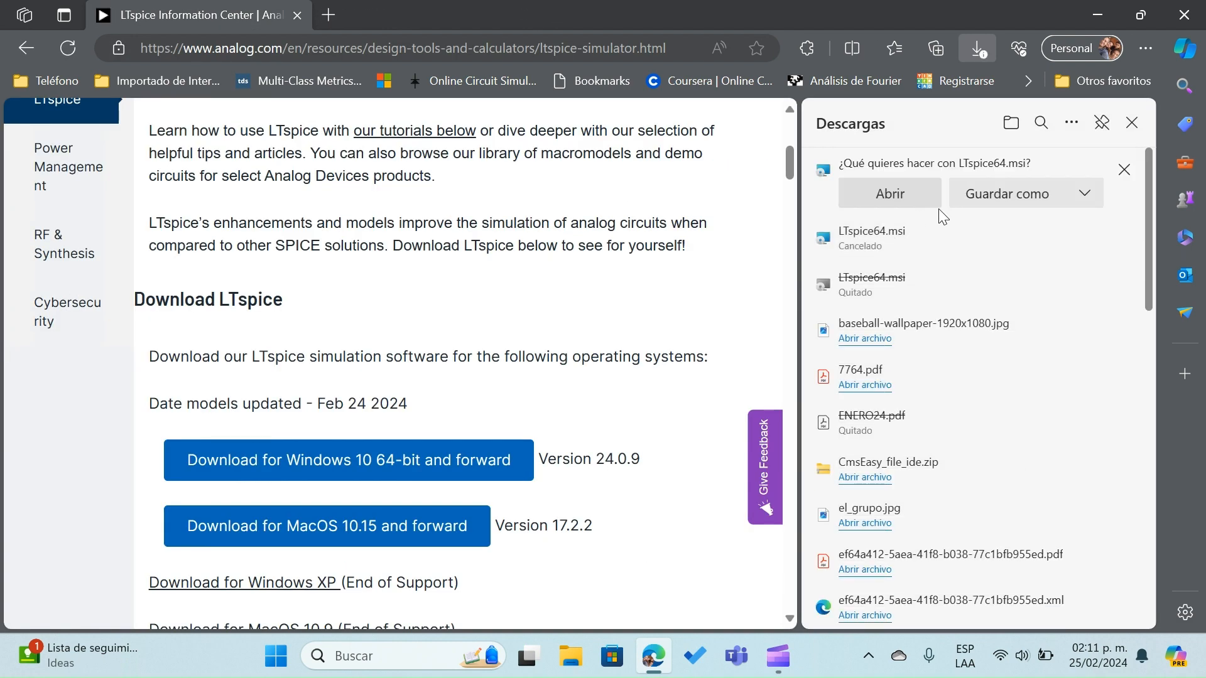
click(1007, 199)
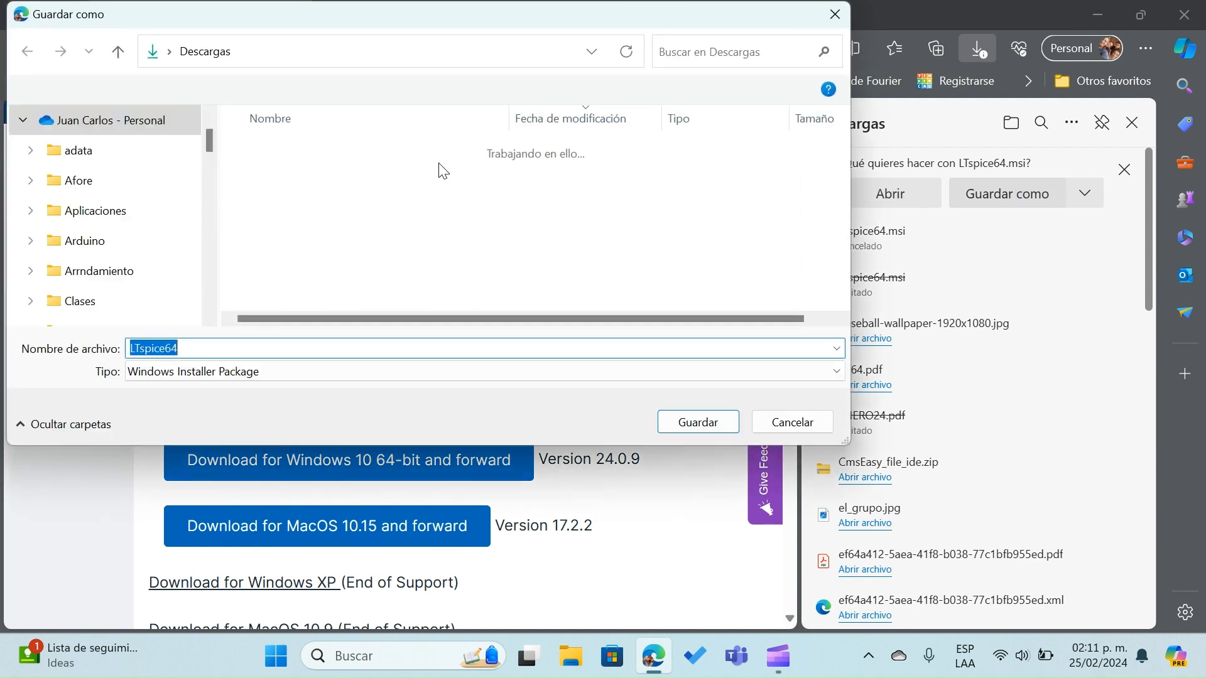
scroll(139, 181, down, 5)
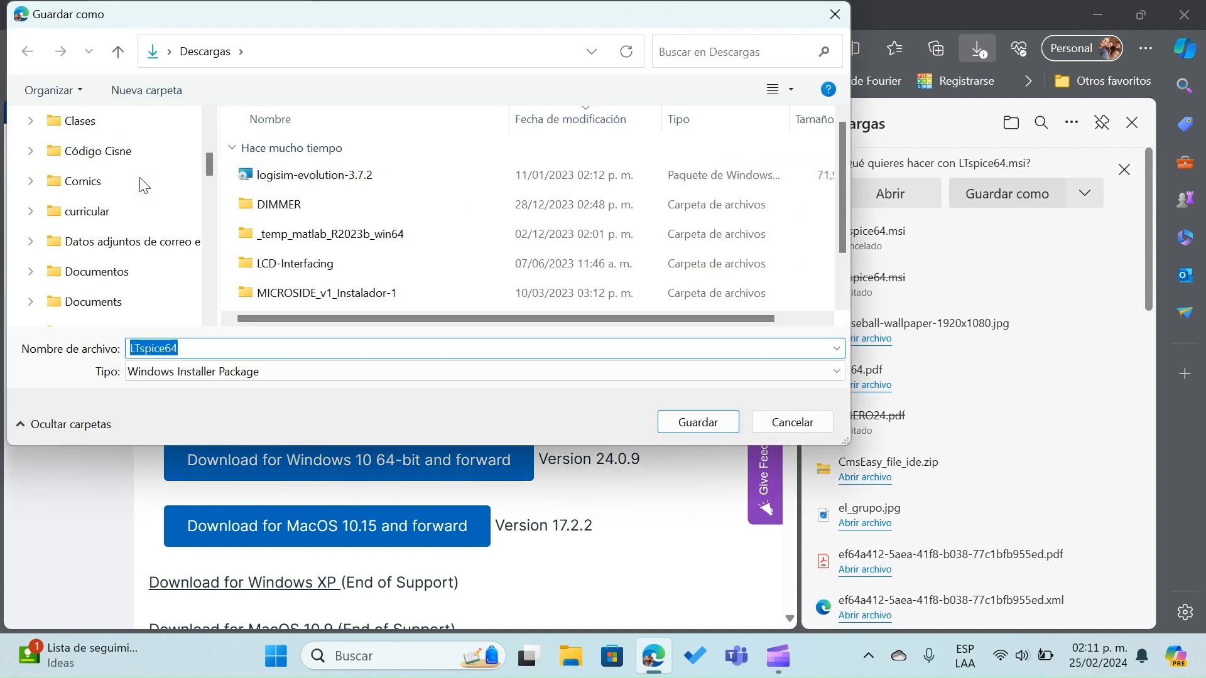
scroll(142, 184, down, 8)
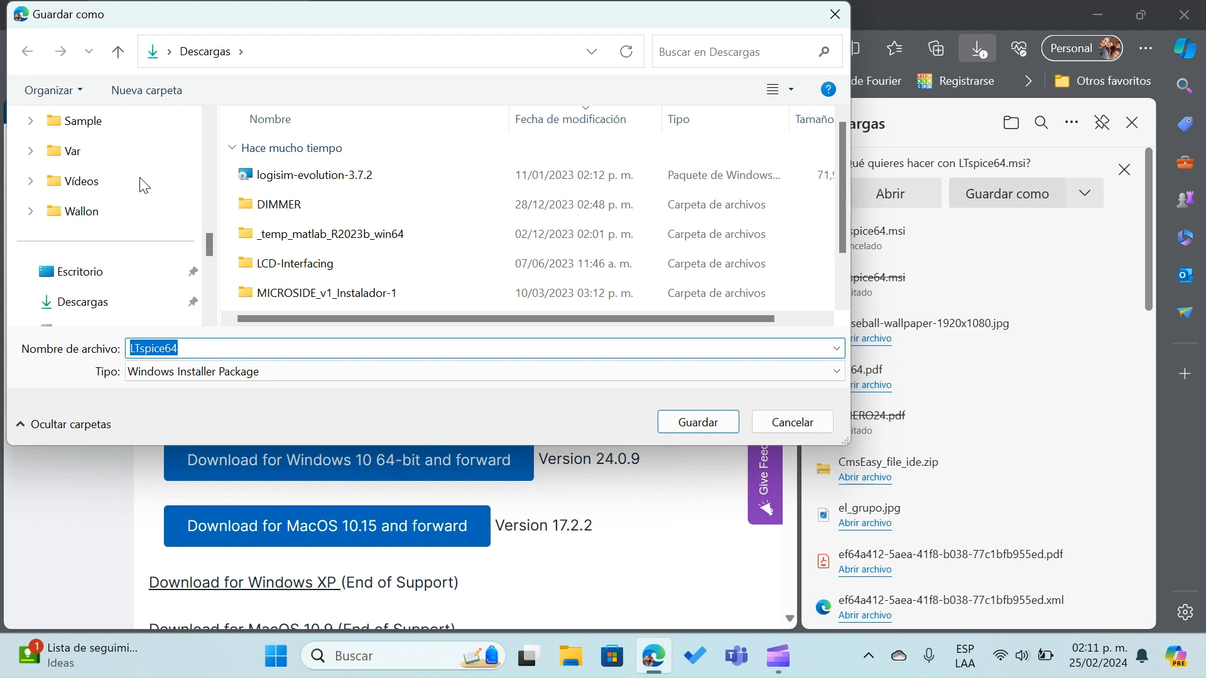
click(91, 312)
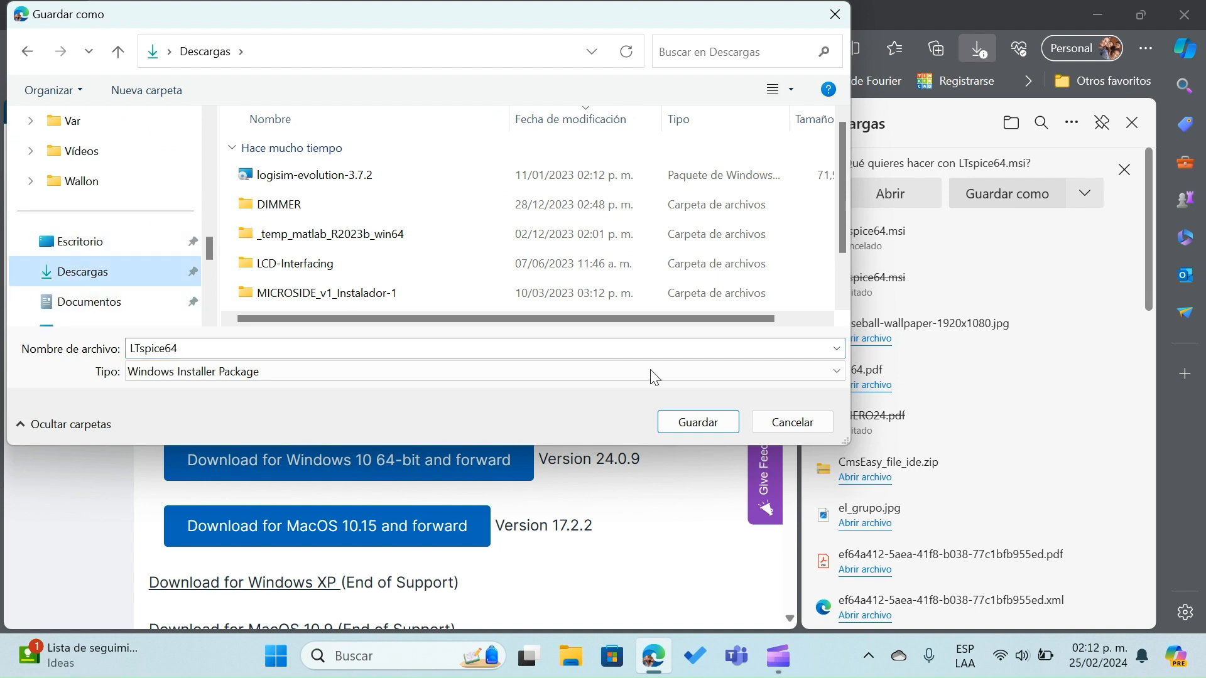
click(697, 422)
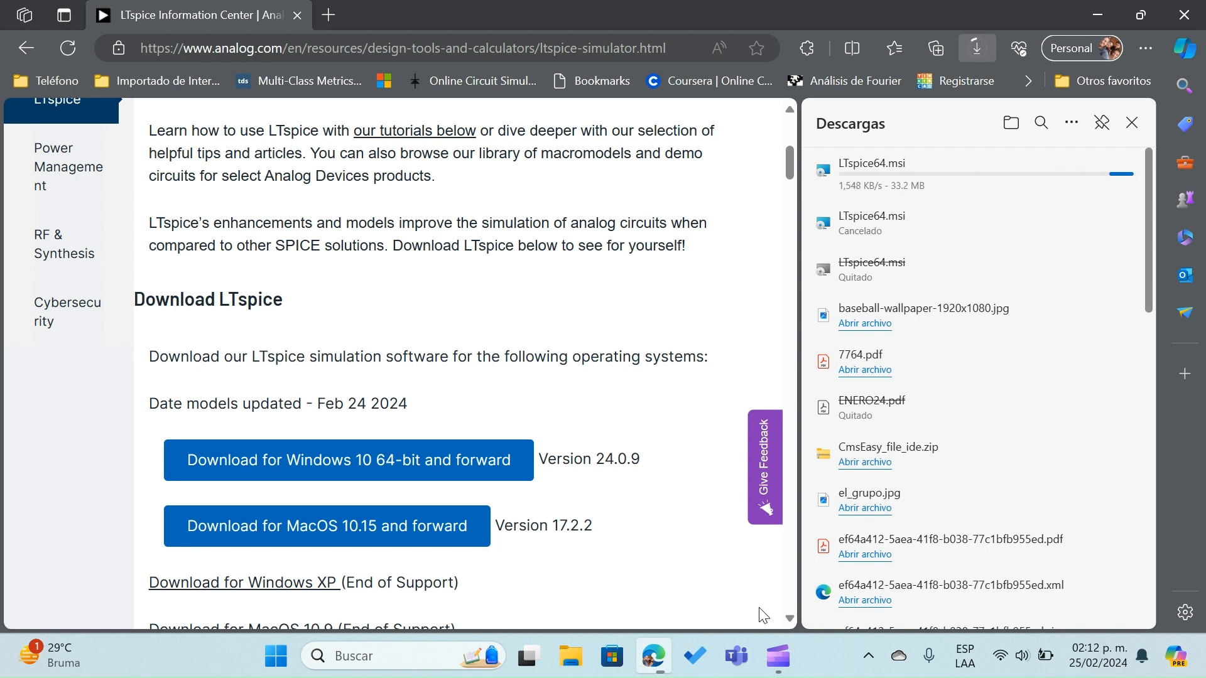
Launch the downloaded LTspice64.msi installer, clear the browser out of the way and proceed past the setup wizard's welcome page
mouse_move(780, 659)
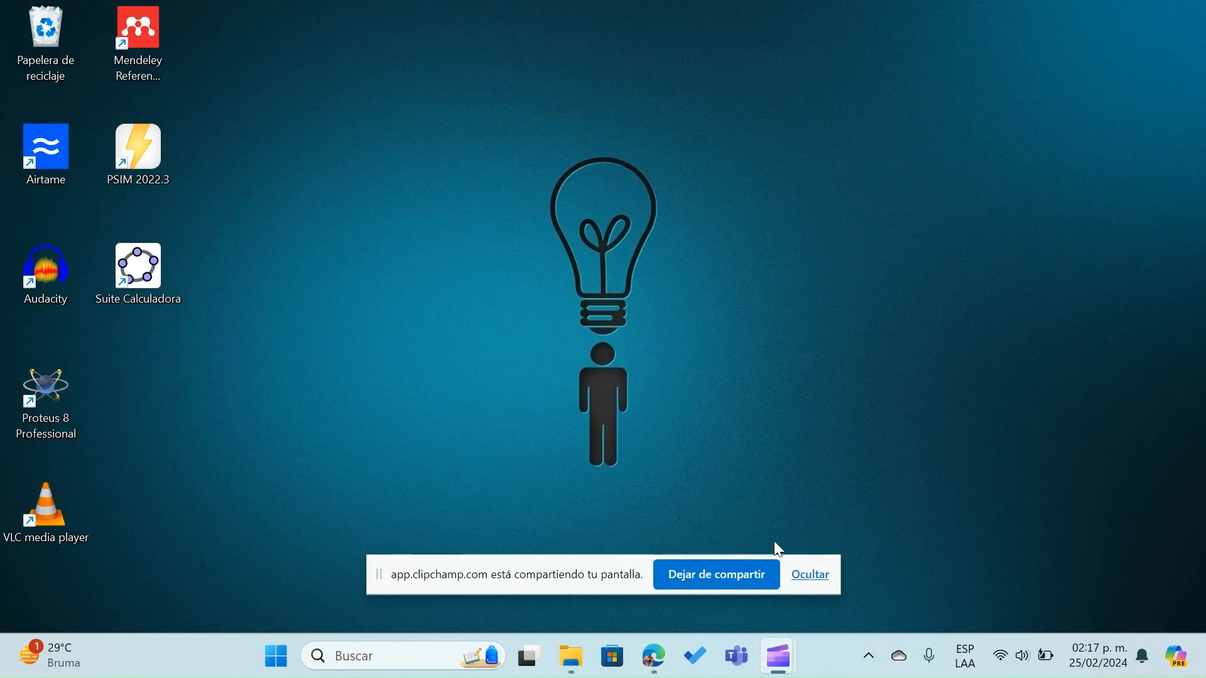
click(657, 659)
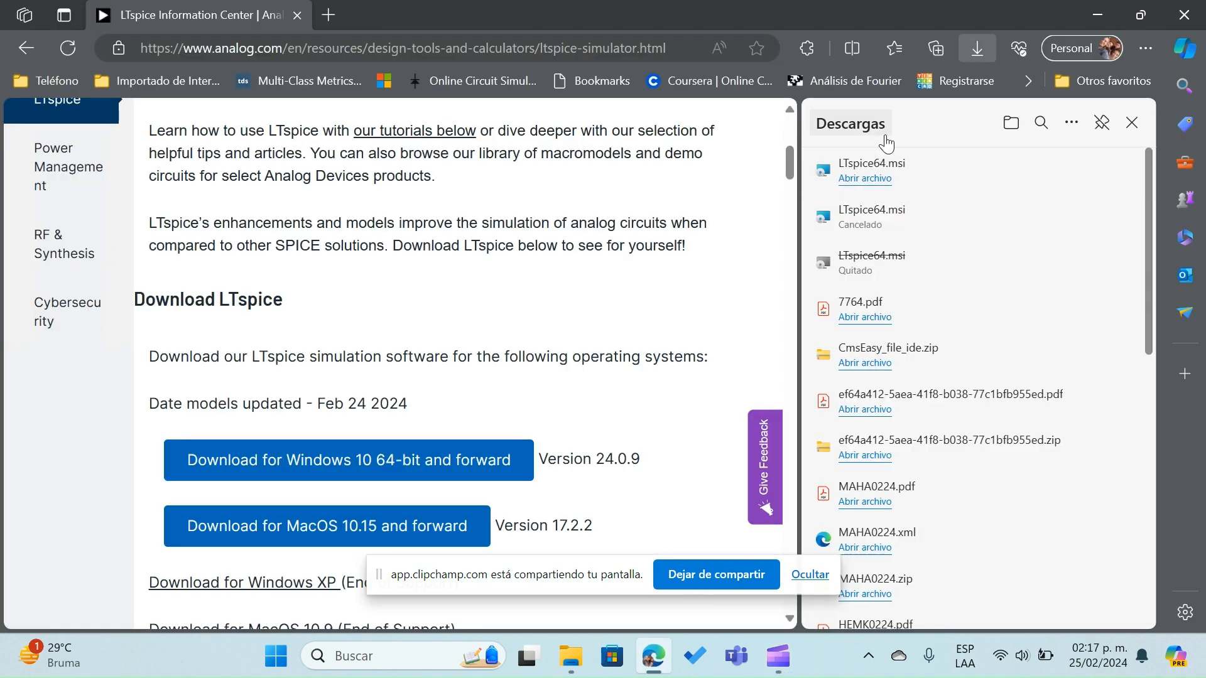
click(865, 178)
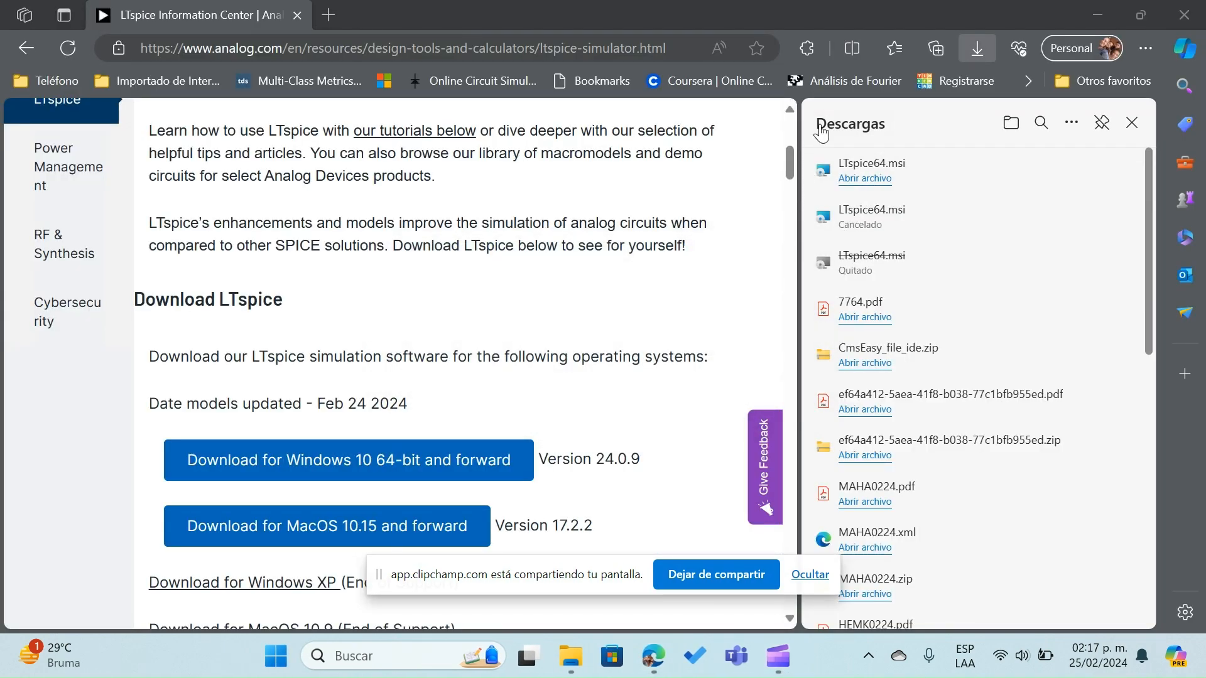
click(1133, 124)
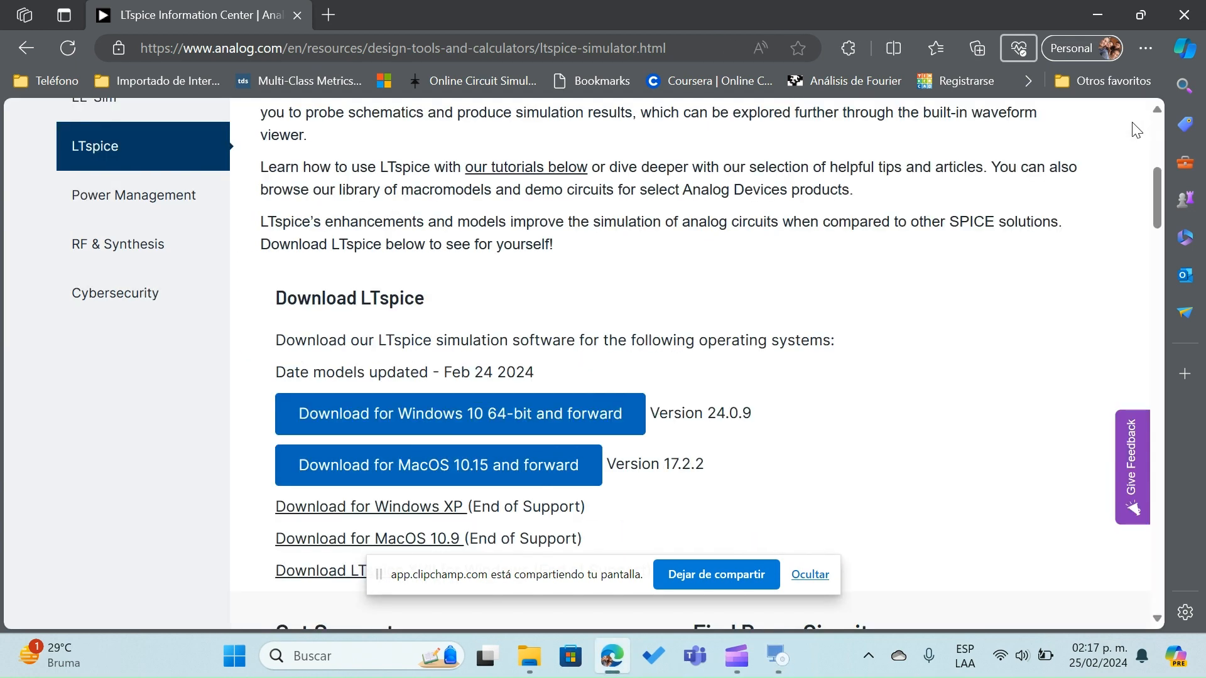
click(1103, 13)
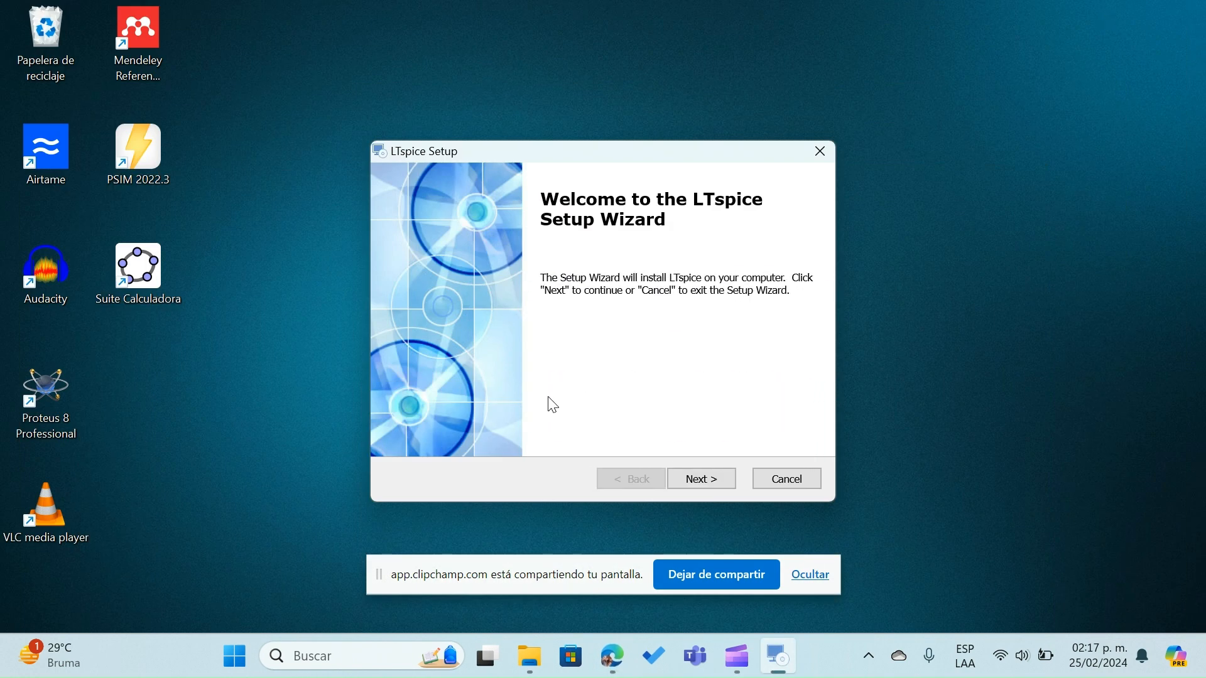
click(691, 485)
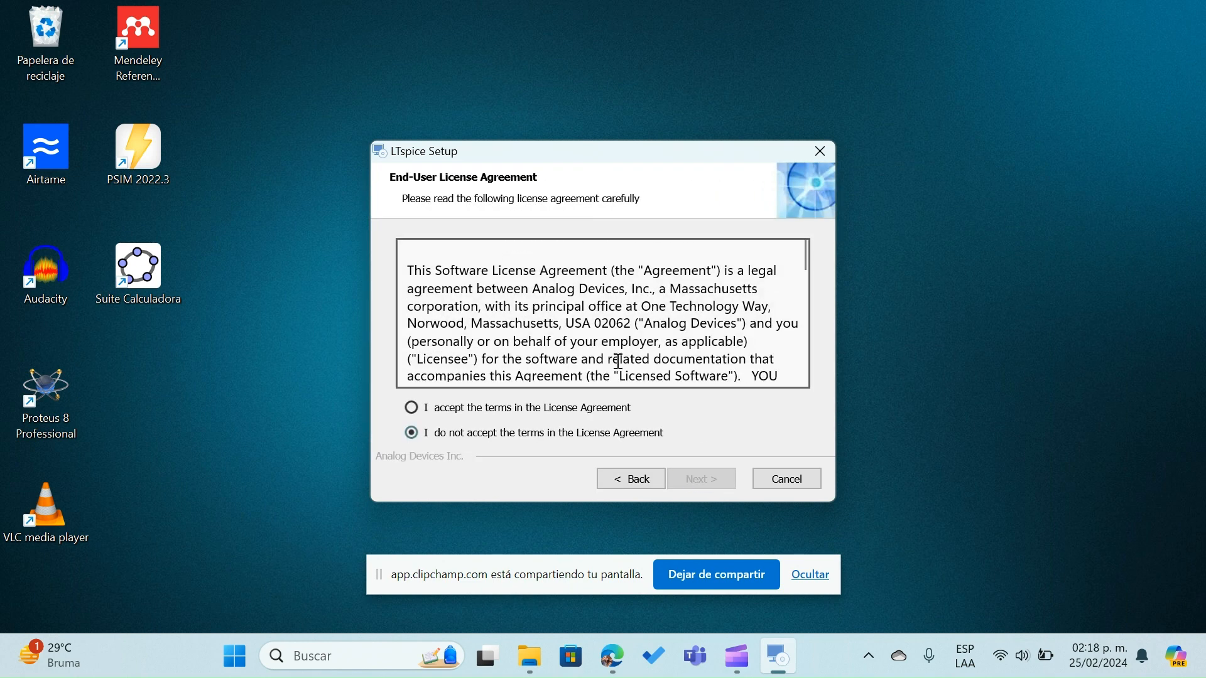
Go through the End-User License Agreement to its end, accept its terms and continue the LTspice setup
scroll(619, 361, down, 3)
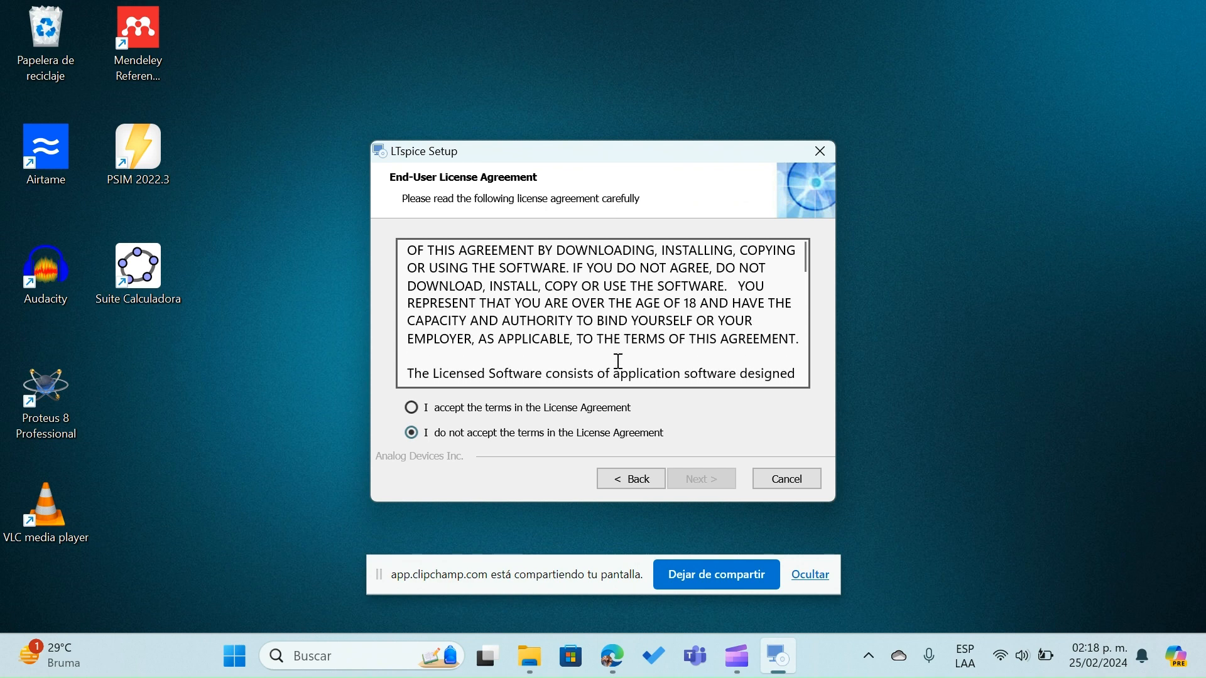
scroll(619, 361, down, 8)
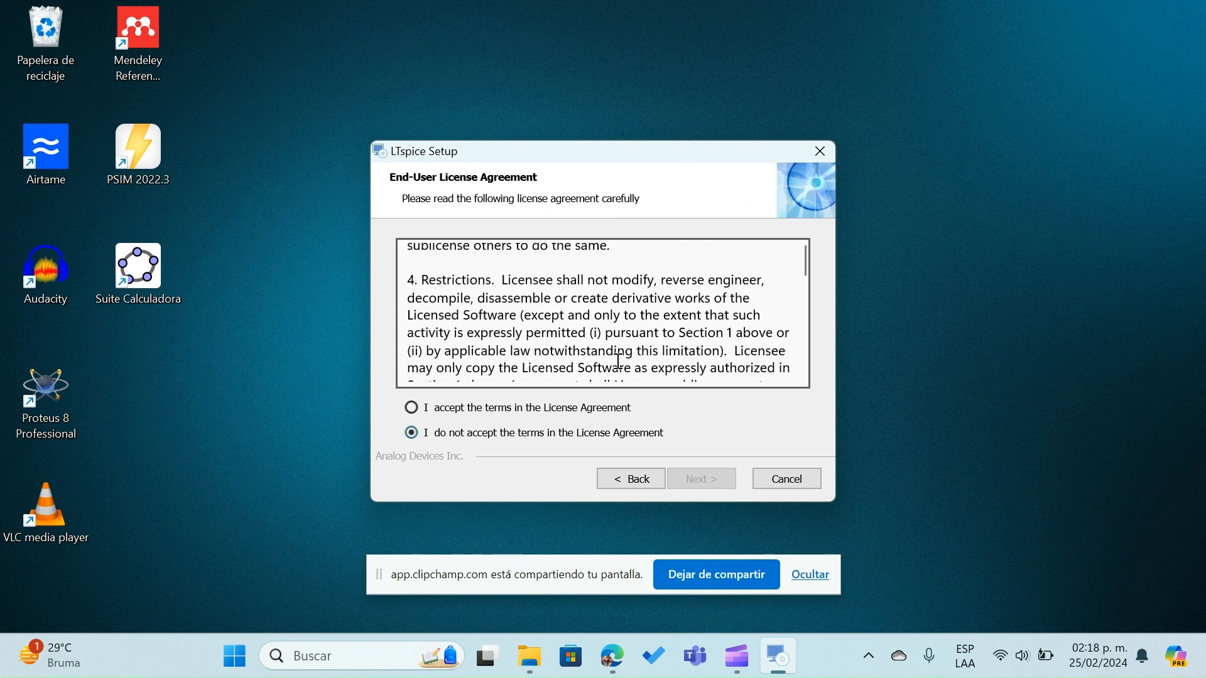
scroll(619, 362, down, 10)
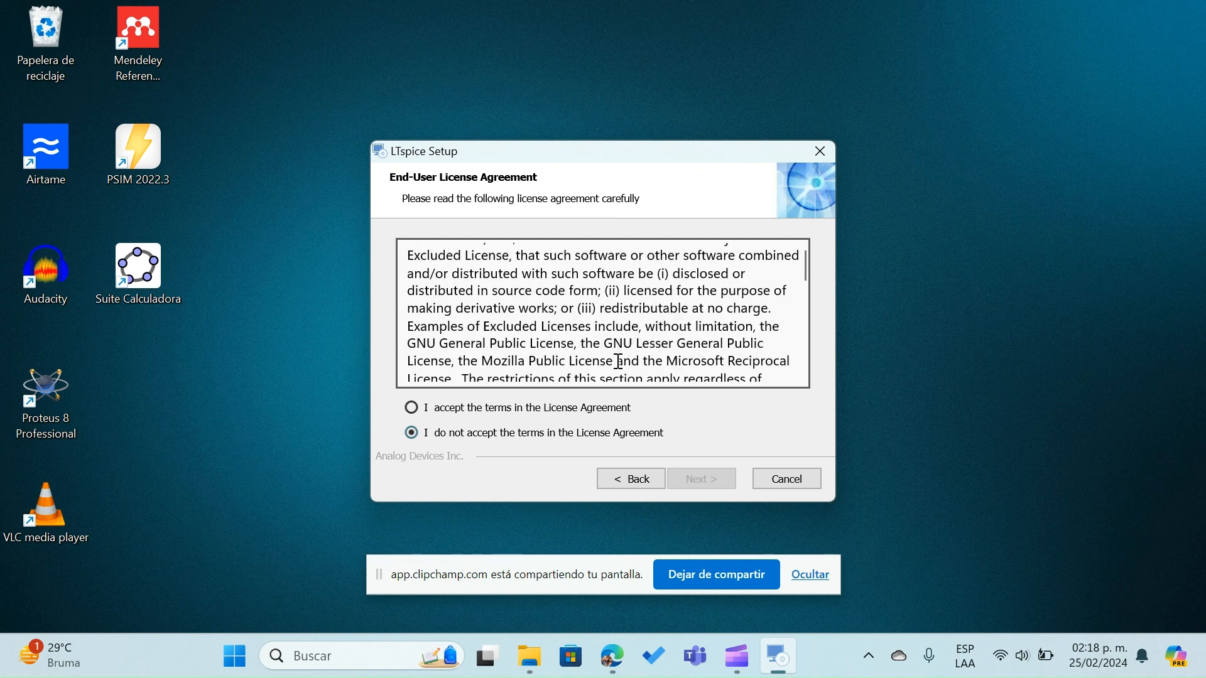
scroll(619, 362, down, 12)
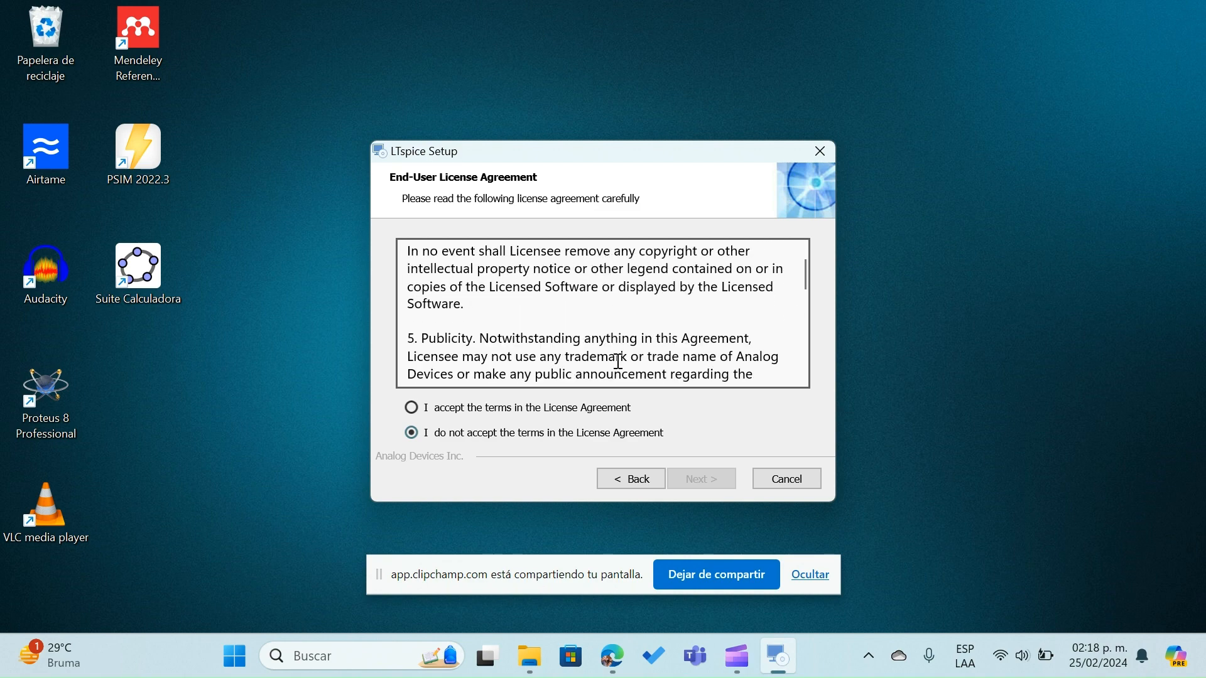
scroll(619, 361, down, 12)
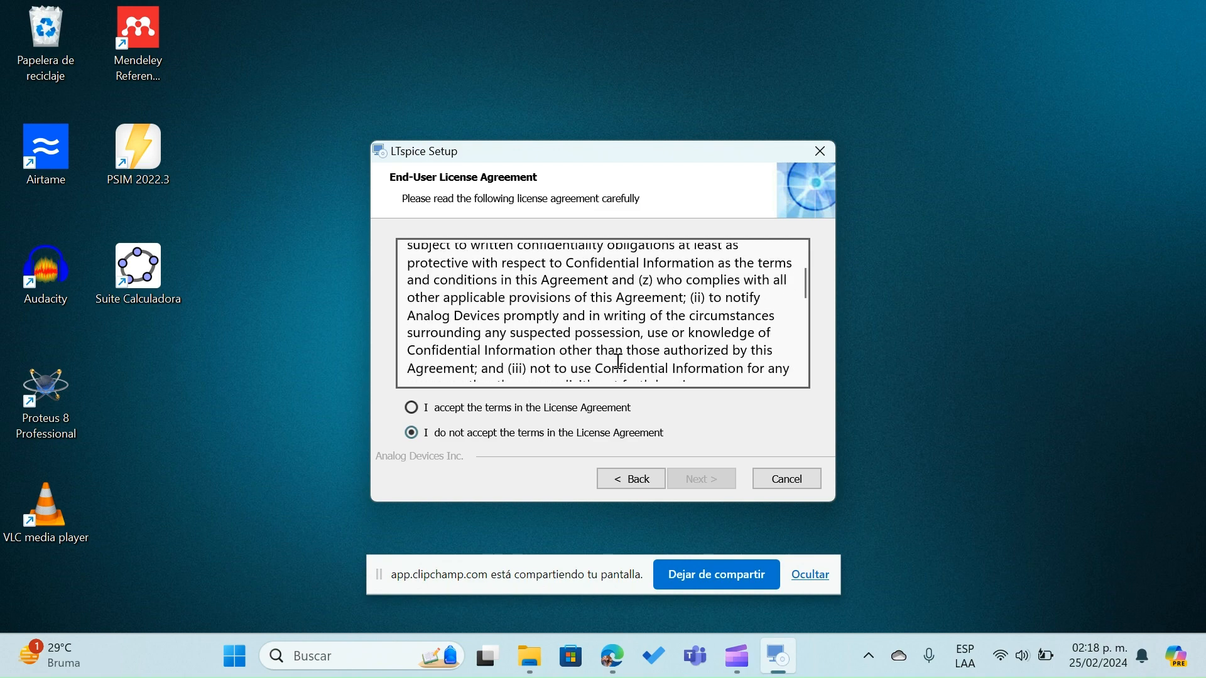
scroll(619, 361, down, 12)
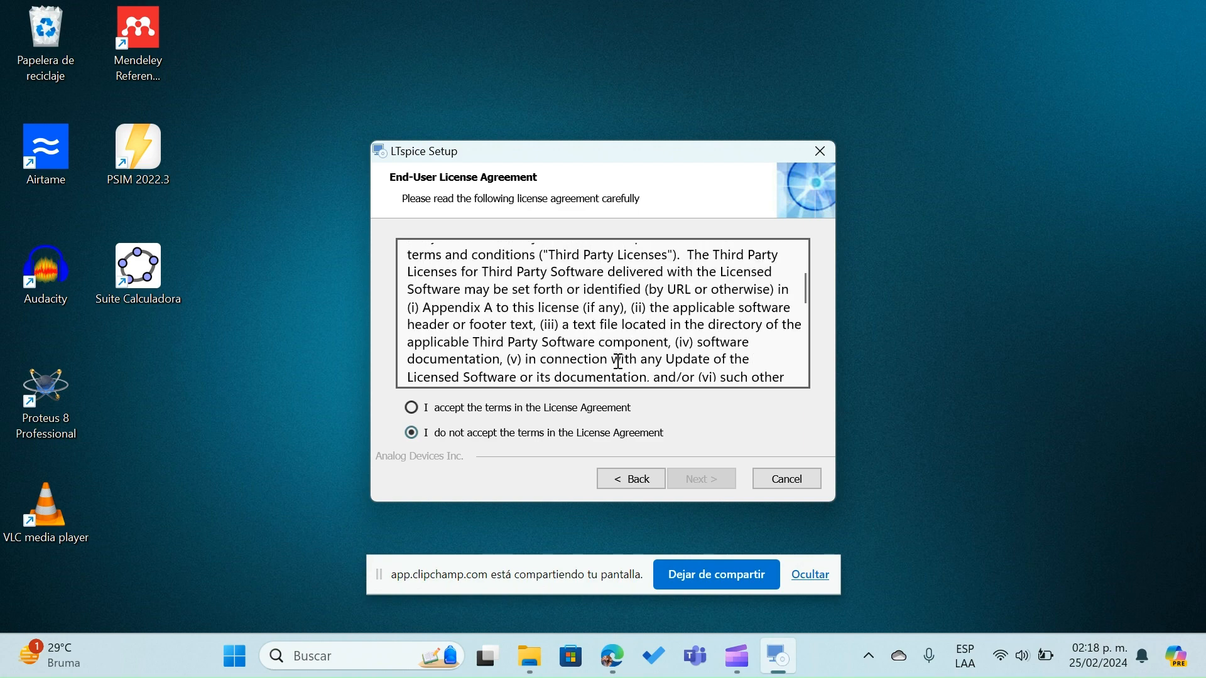
scroll(618, 361, down, 12)
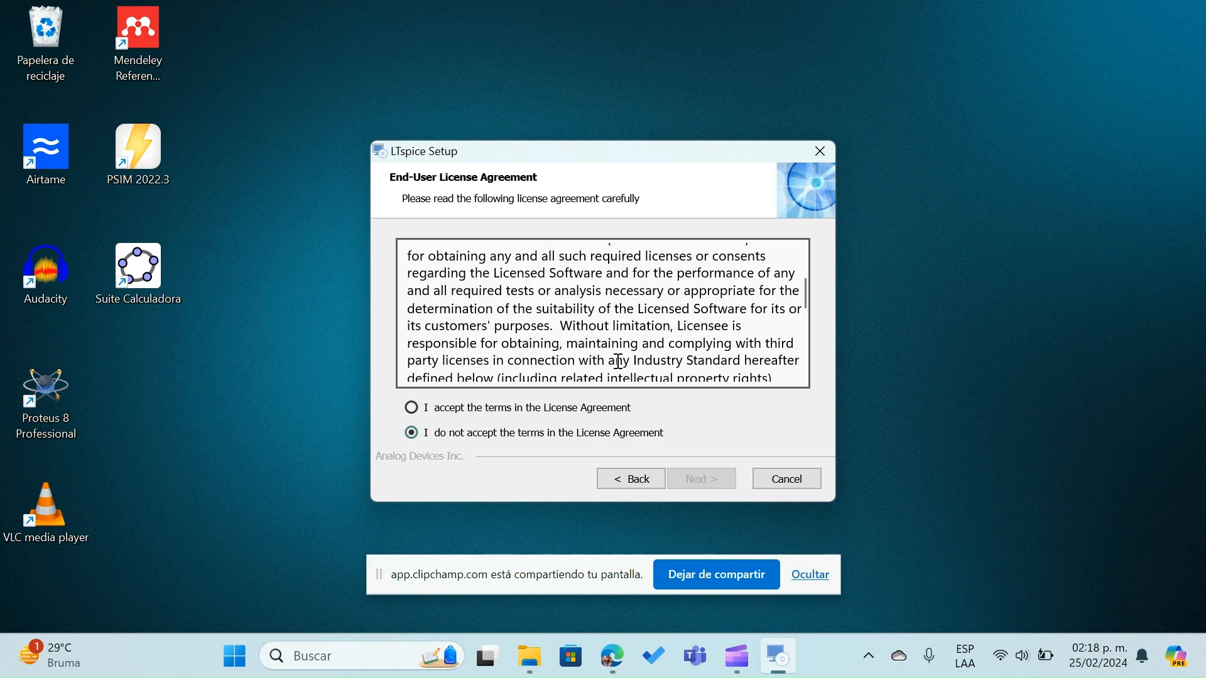
scroll(619, 361, down, 12)
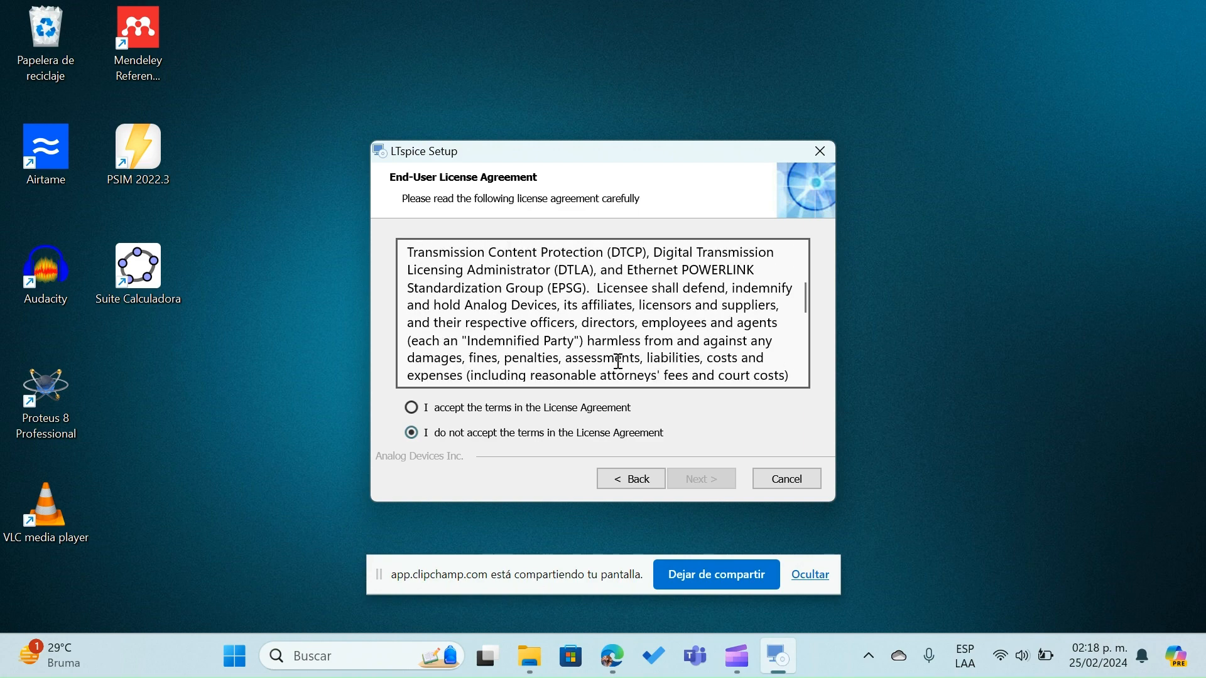
scroll(619, 361, down, 12)
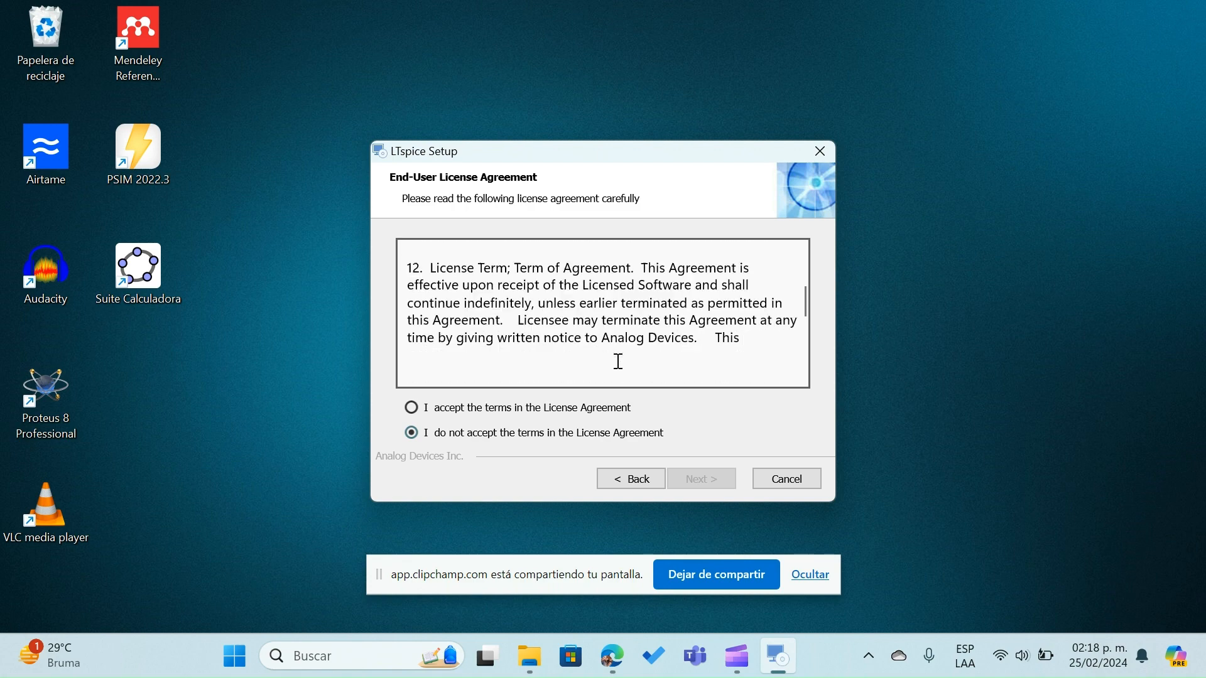
scroll(619, 362, down, 12)
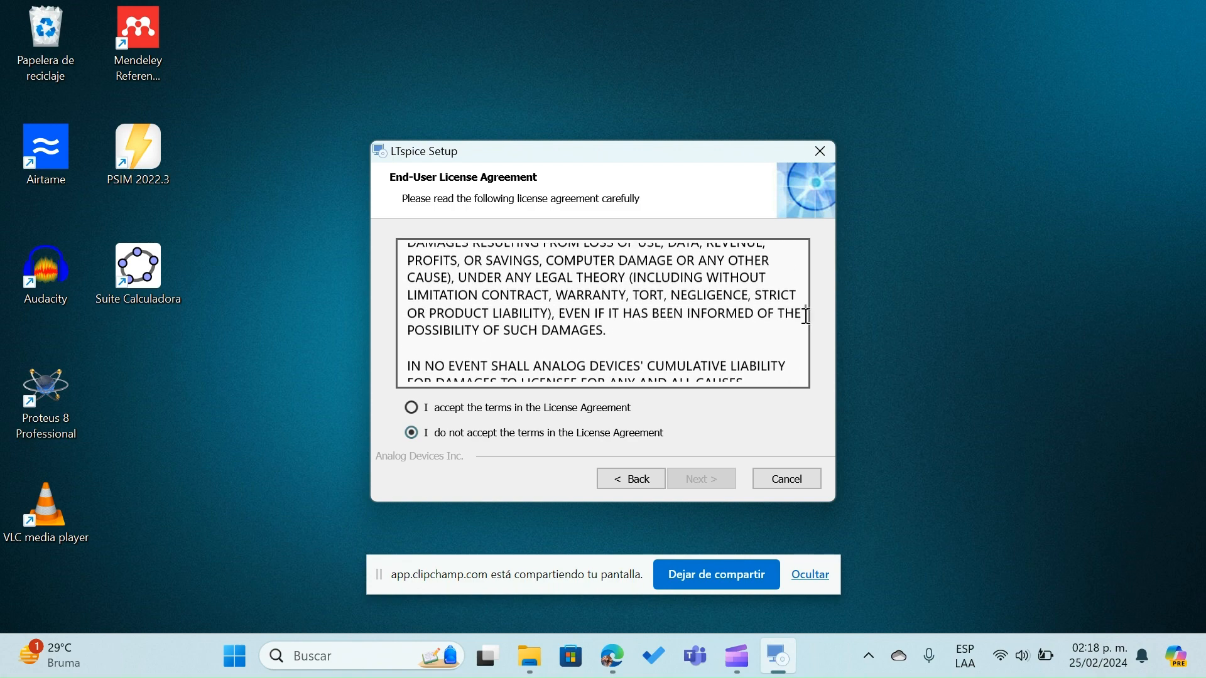
drag(801, 312, 817, 385)
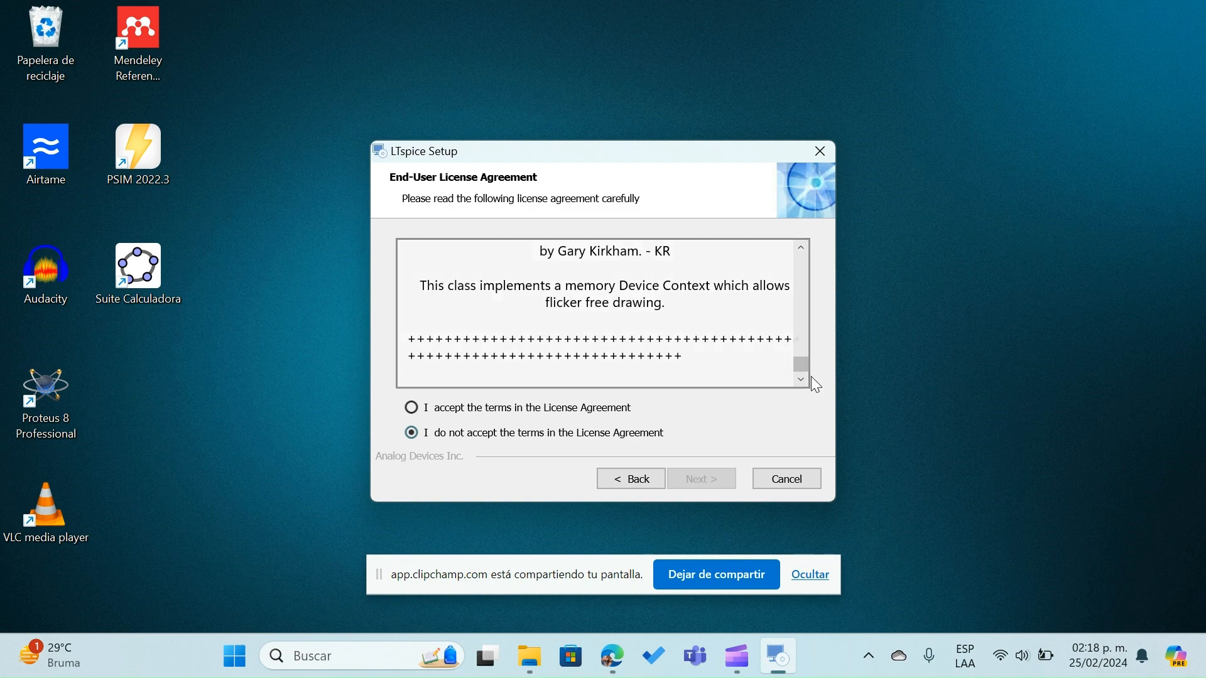
click(412, 409)
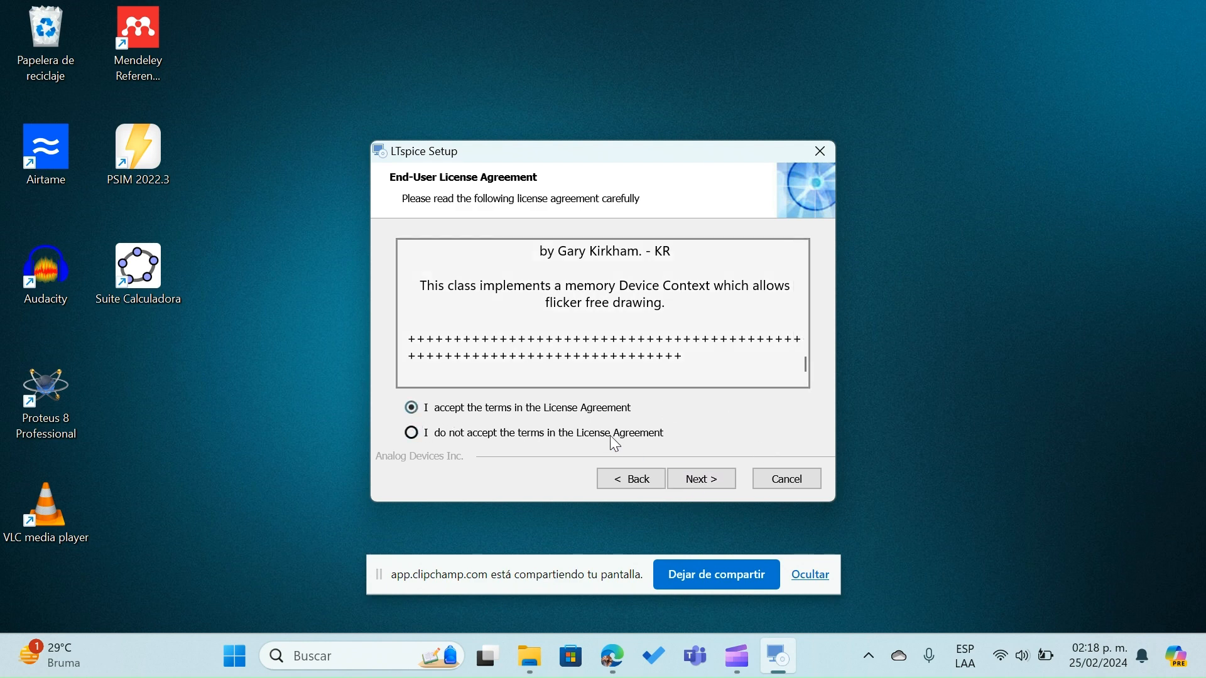
click(708, 483)
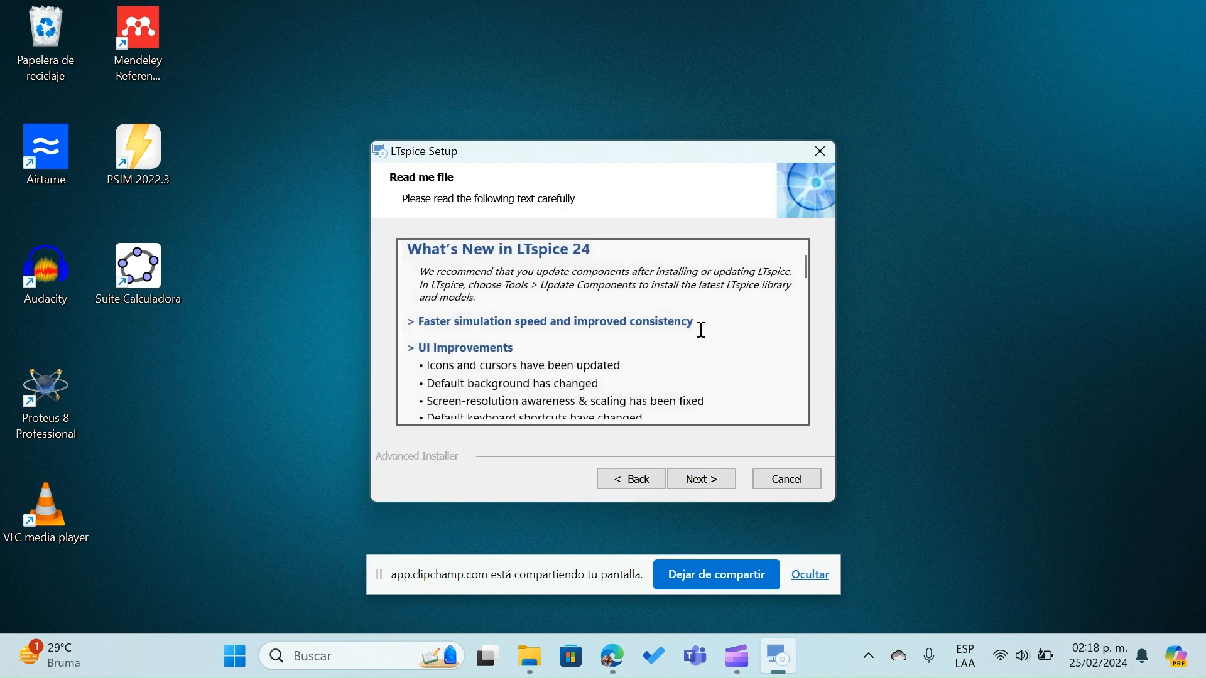
Skim the setup read-me to its end, keep the installation for the current user only and accept the default installation folder
scroll(703, 373, down, 10)
scroll(702, 373, down, 10)
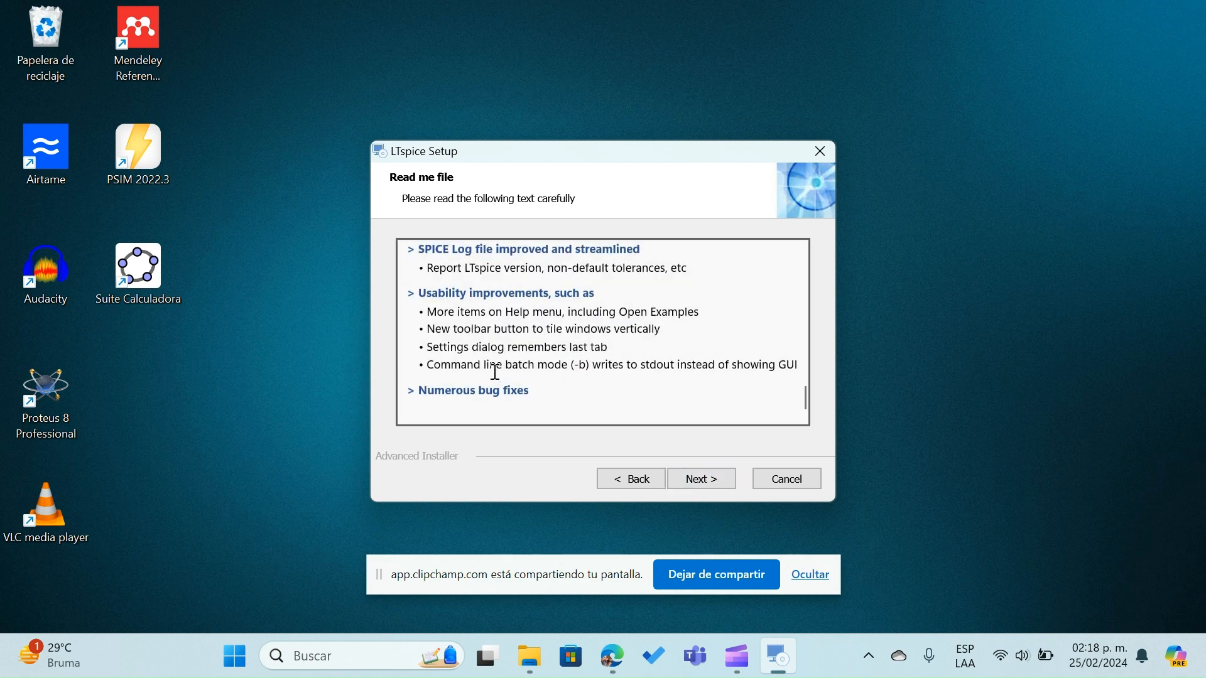
click(708, 492)
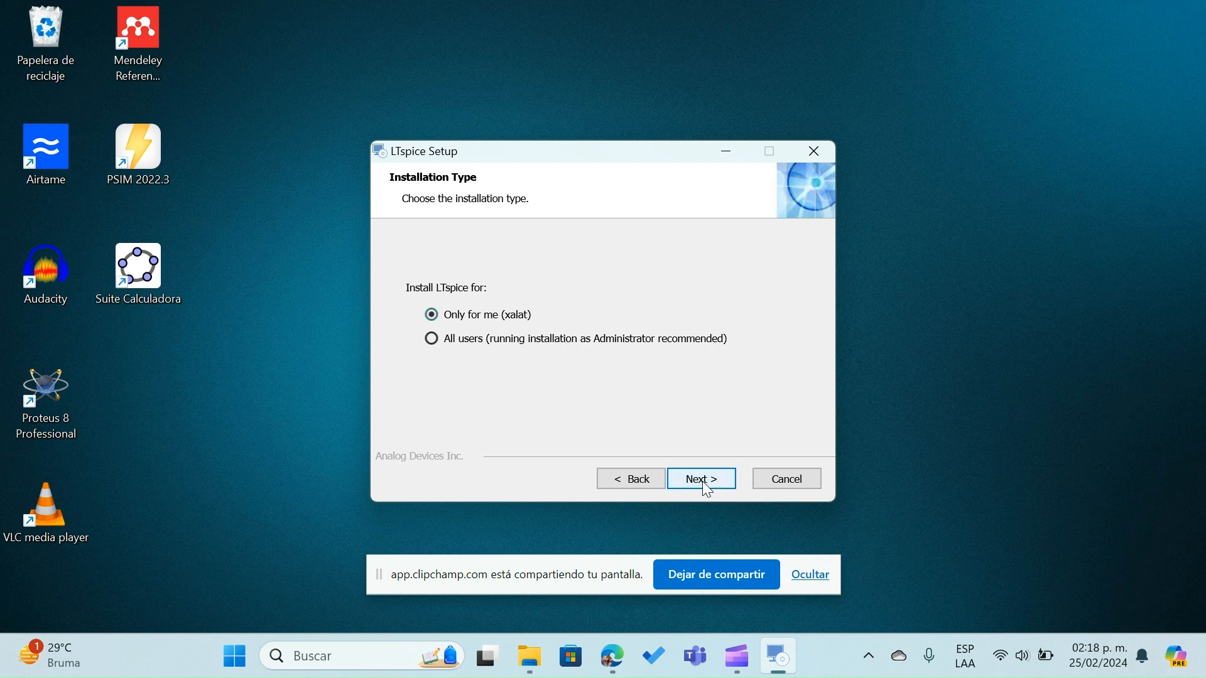
click(708, 490)
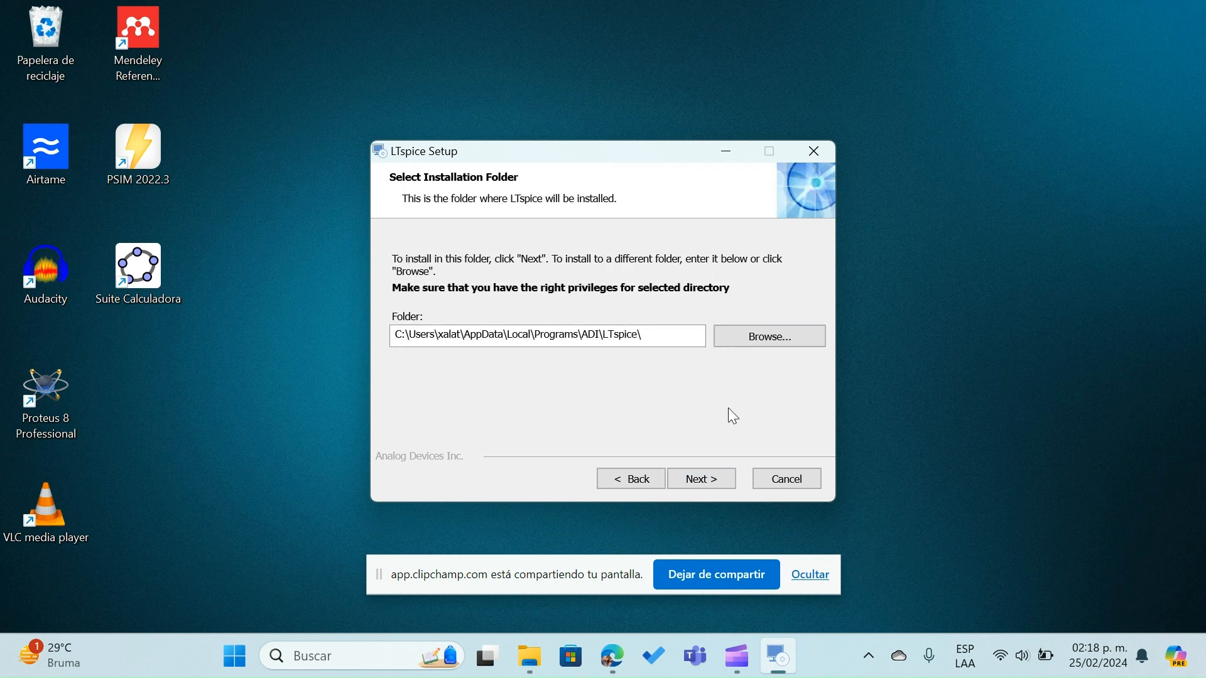
click(700, 480)
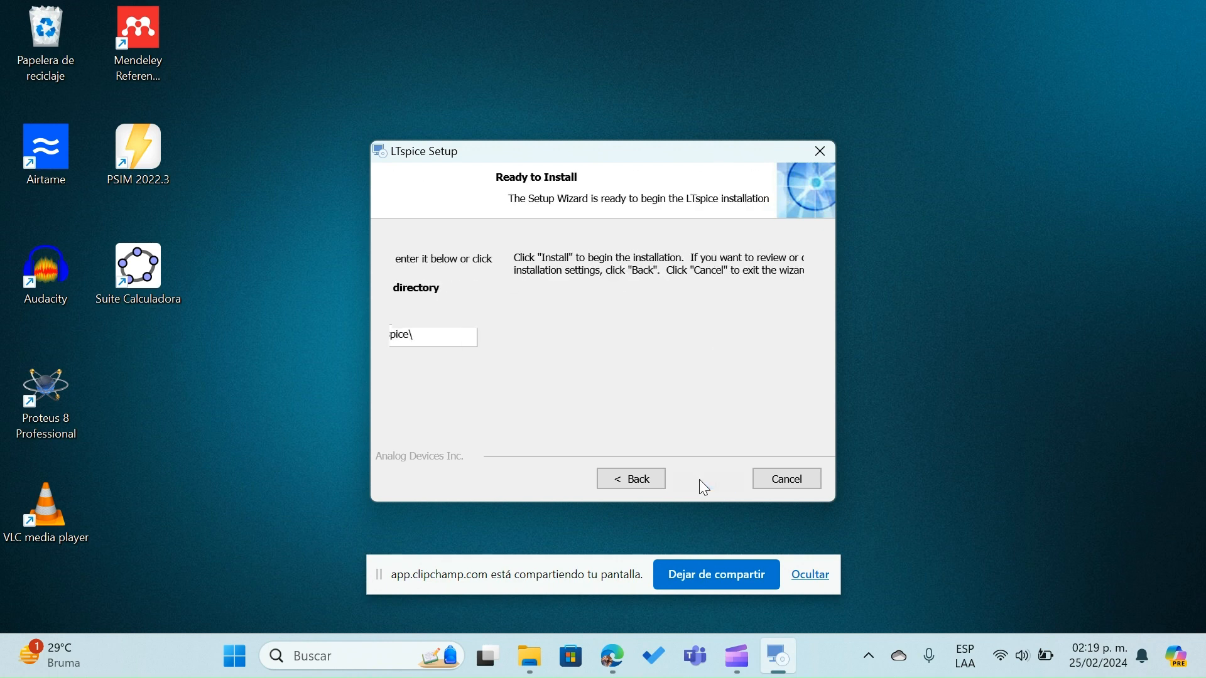
Install LTspice, finish the setup wizard with Launch LTspice unchecked and hide the screen-sharing notice
click(700, 480)
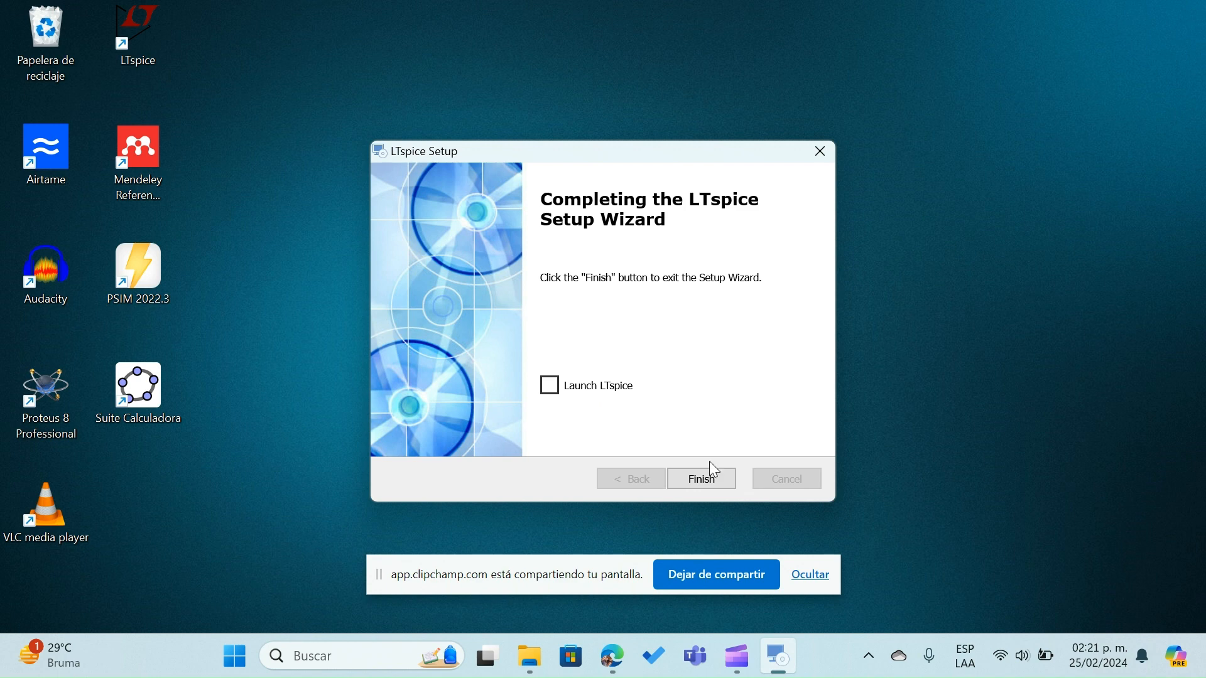
click(708, 477)
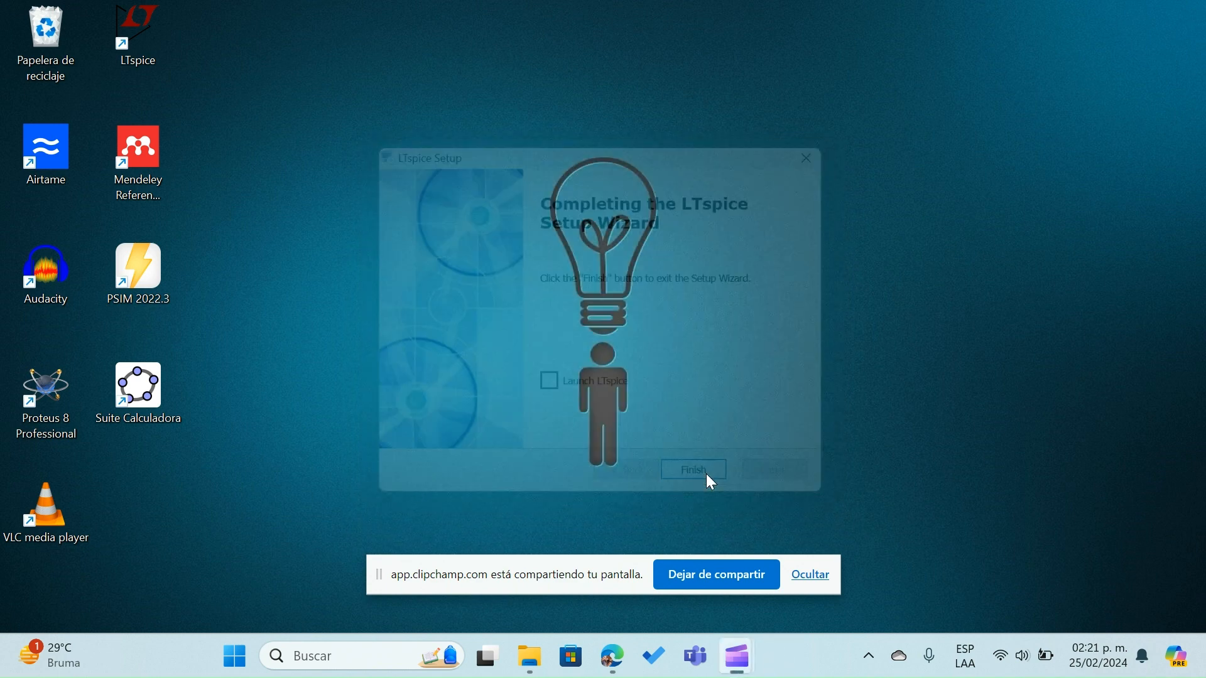
click(811, 575)
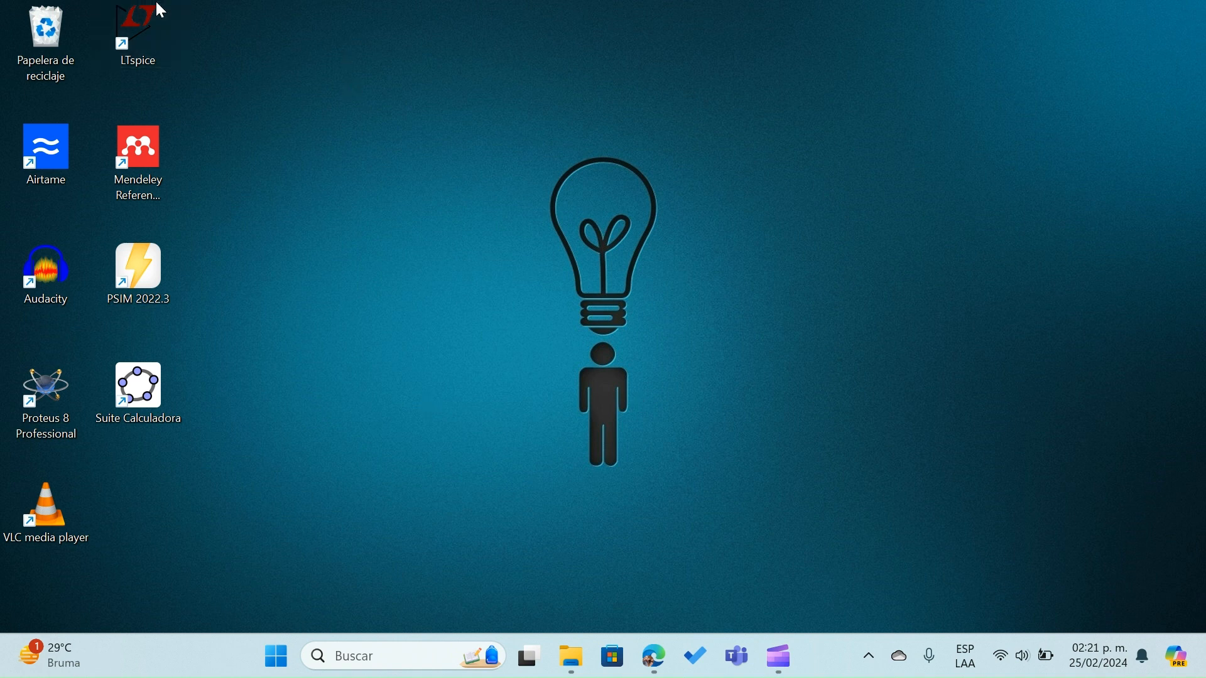
Open the installed LTspice from the desktop, agree to send anonymous usage data and maximize its window
double_click(135, 31)
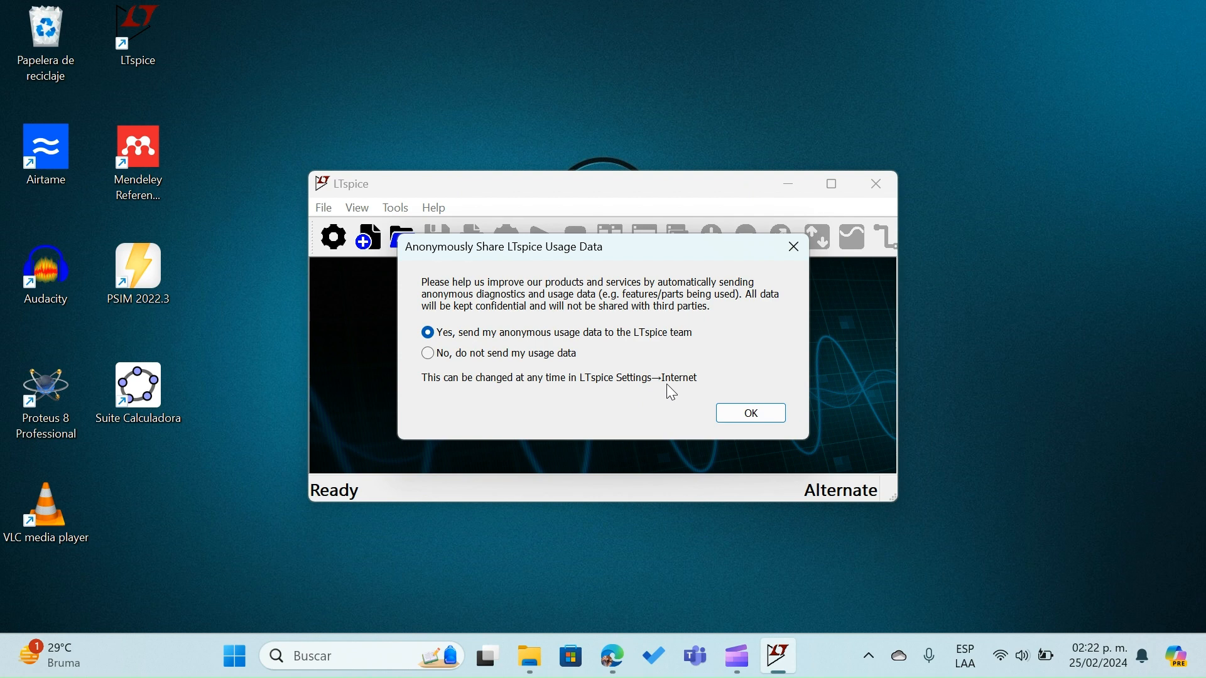
click(754, 414)
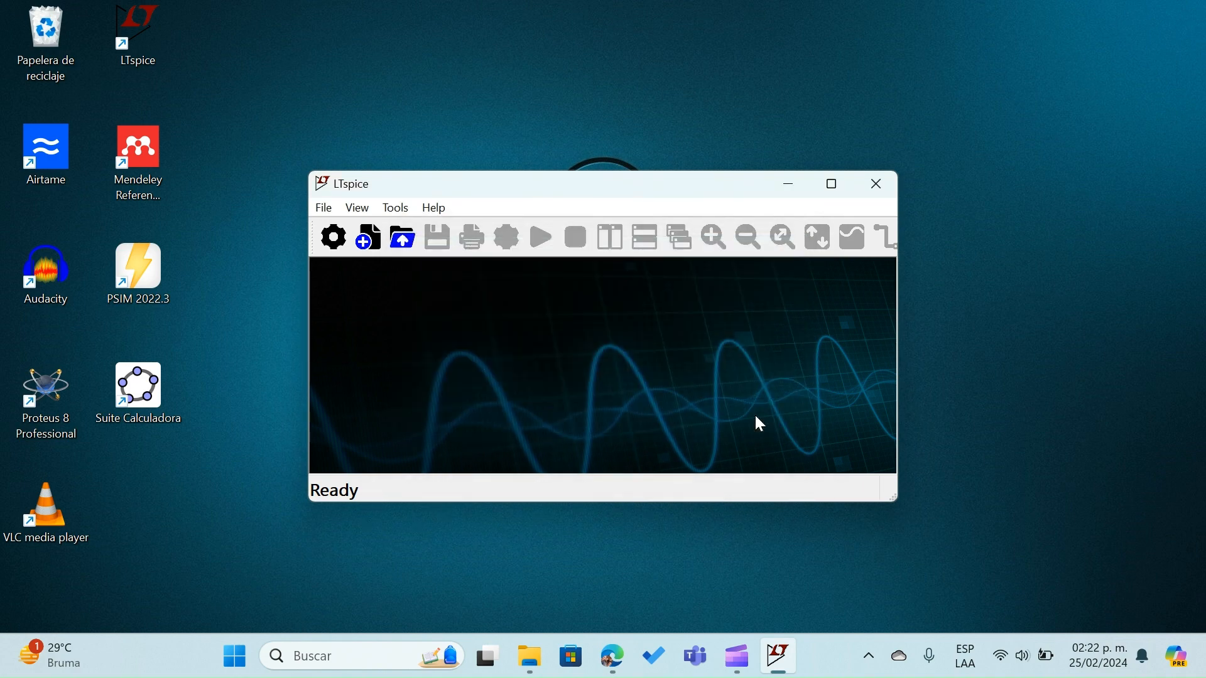
click(834, 183)
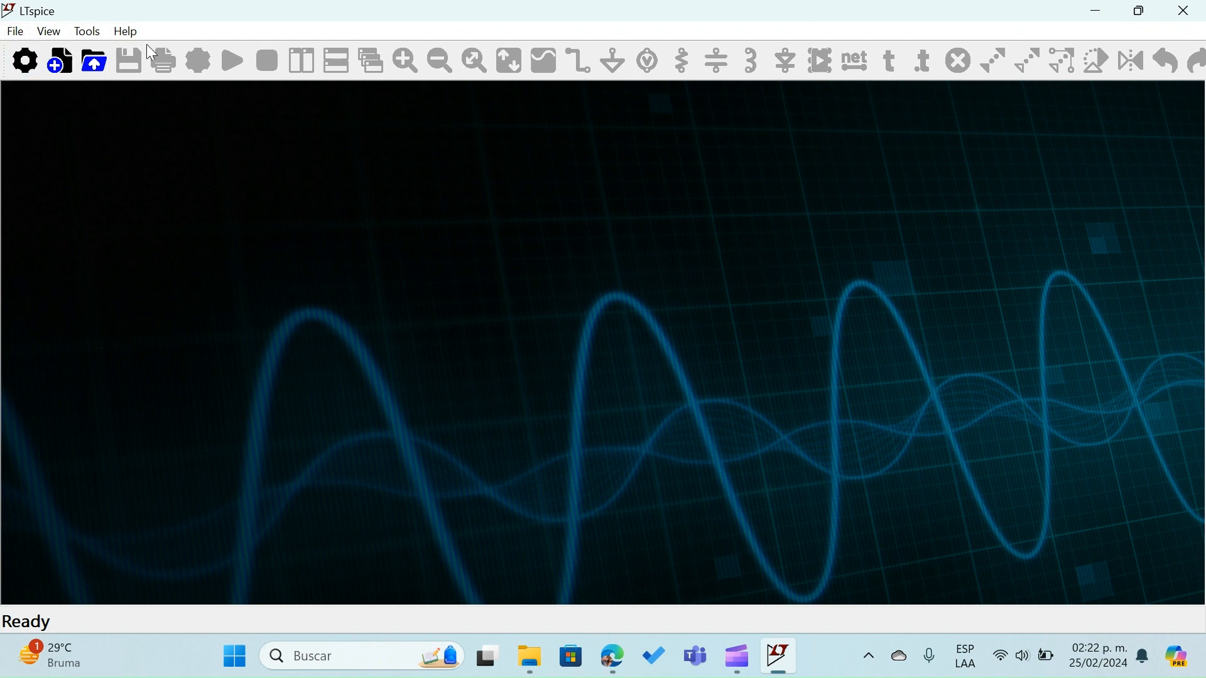
click(16, 31)
mouse_move(50, 39)
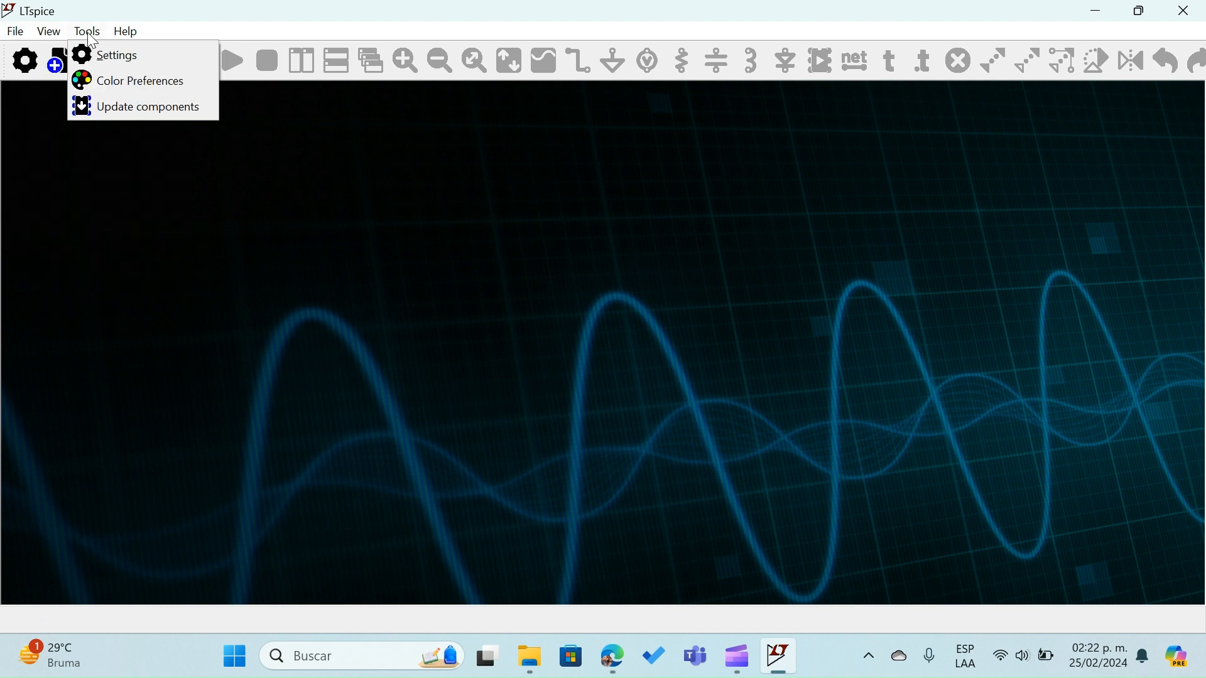
mouse_move(132, 37)
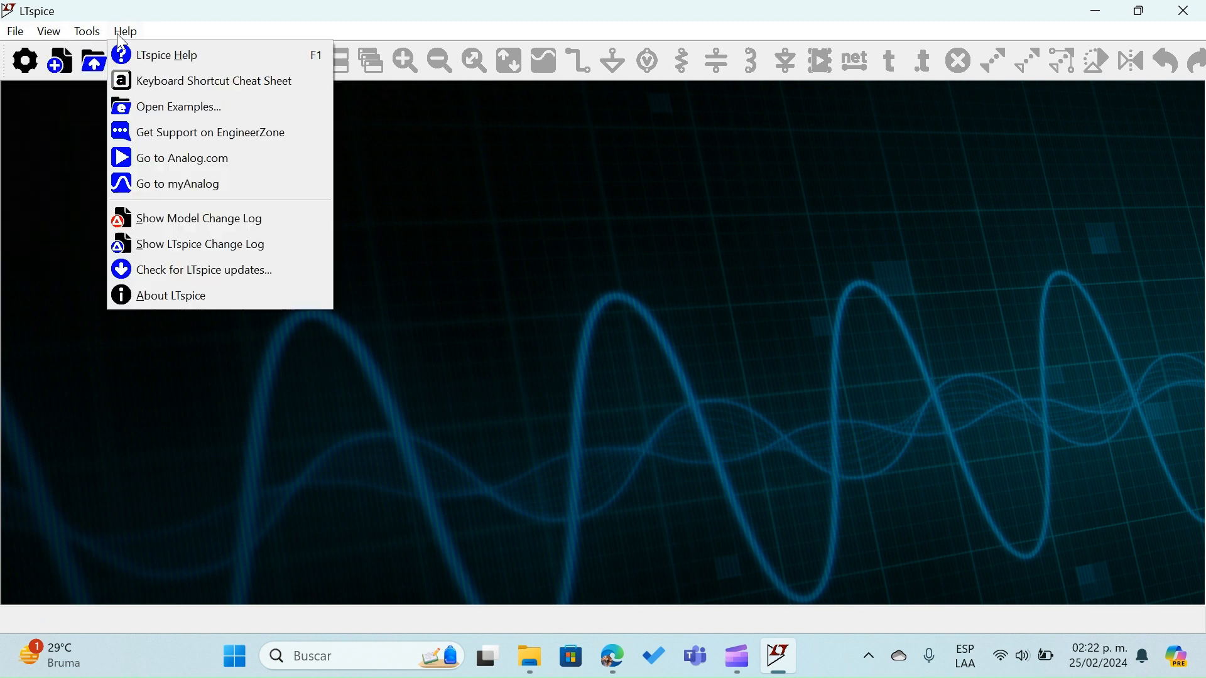
click(68, 159)
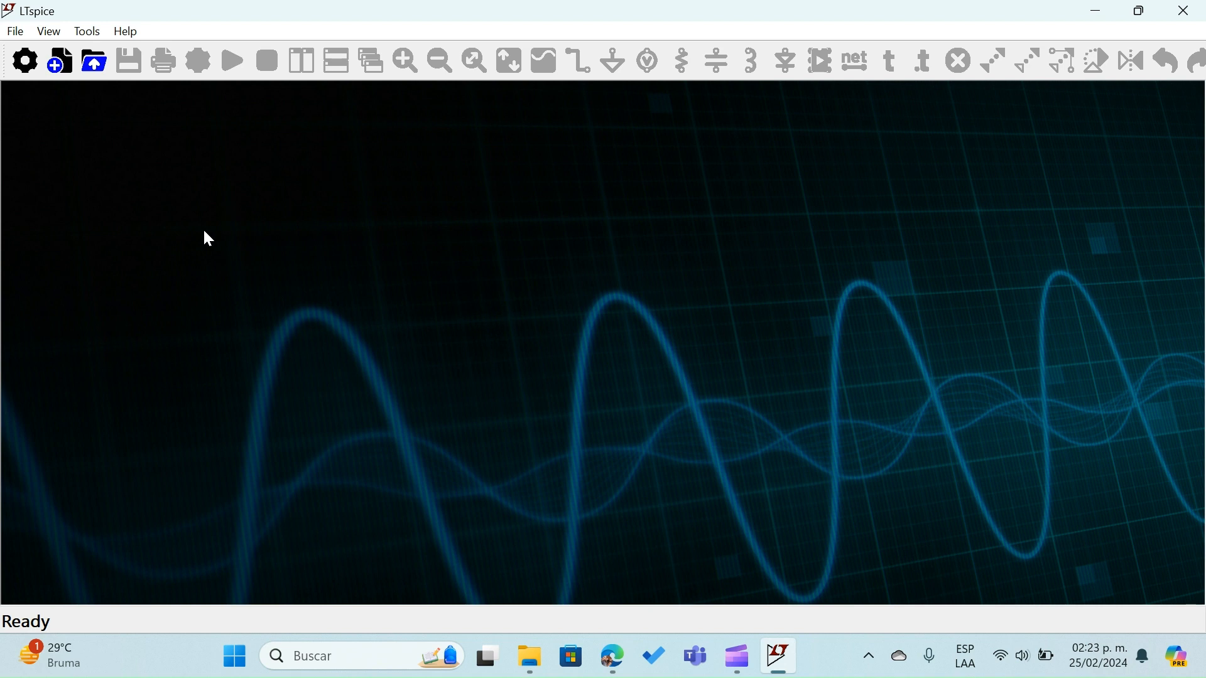
Start a new schematic and place two resistors: R1 horizontal, and R2 vertical to the lower right of R1
click(63, 70)
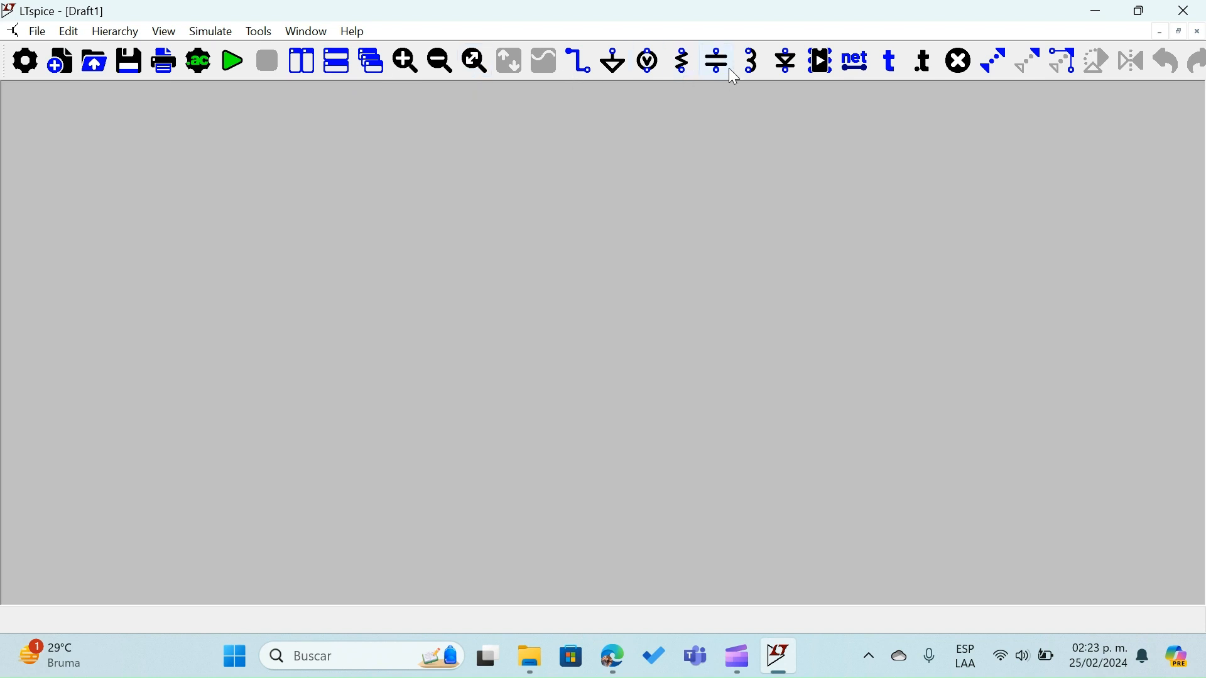
click(960, 61)
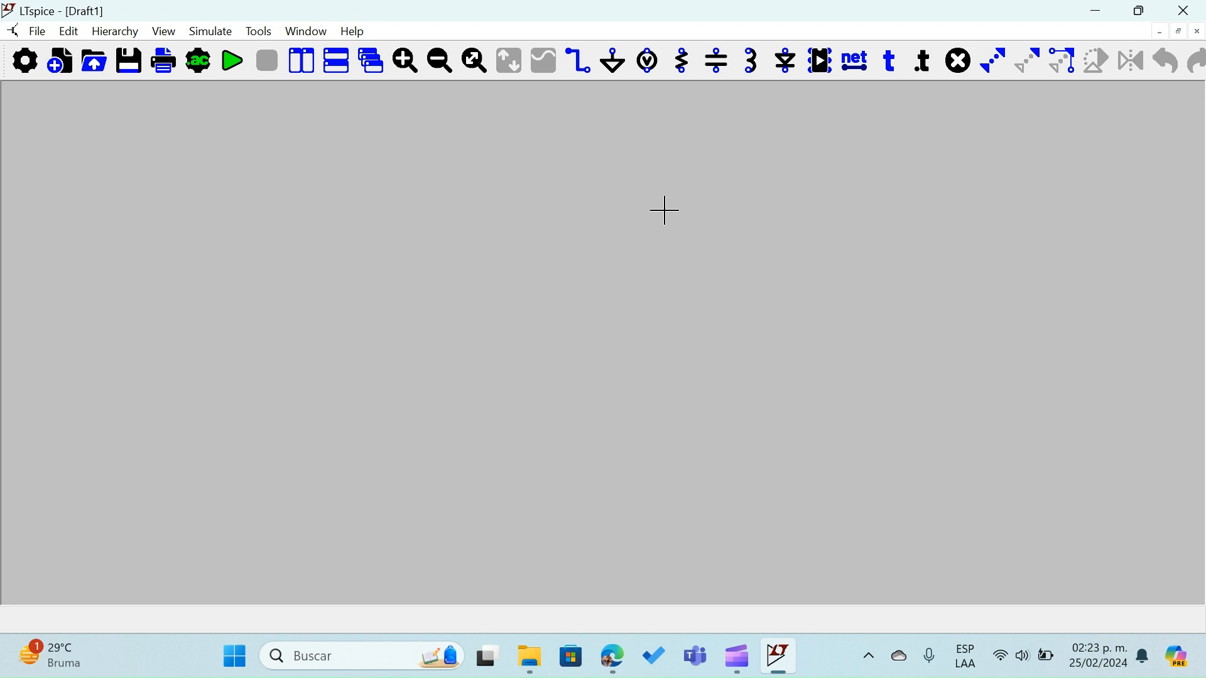
click(685, 61)
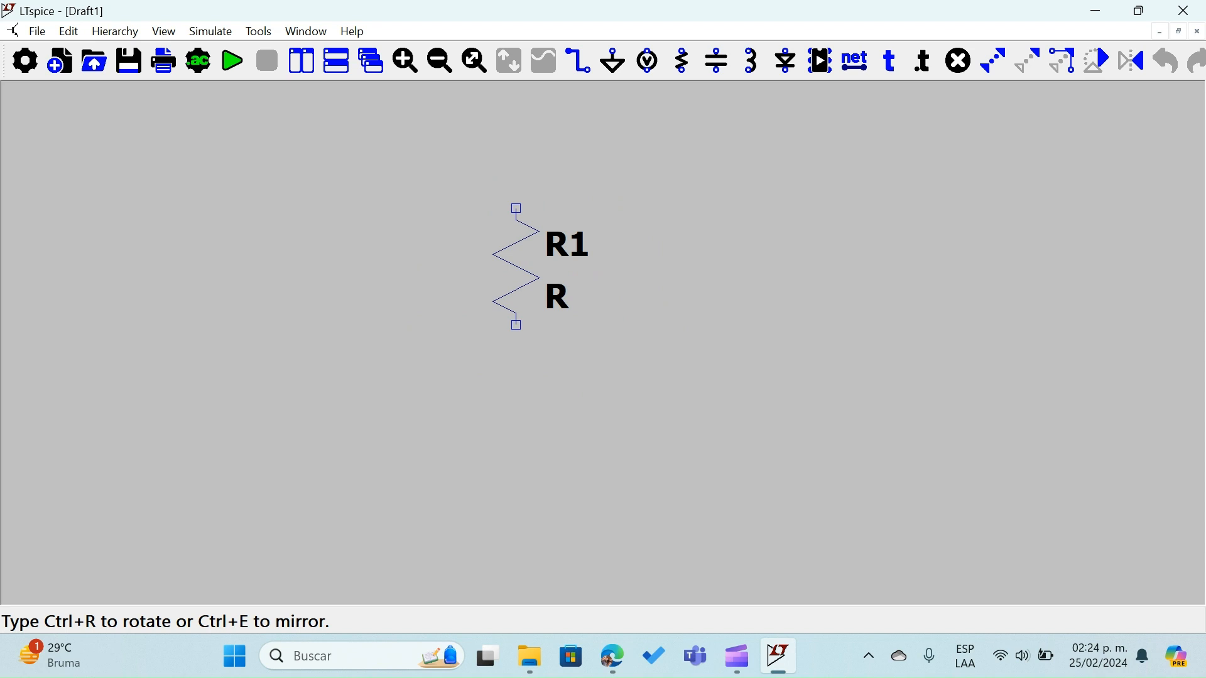
key(ctrl+r)
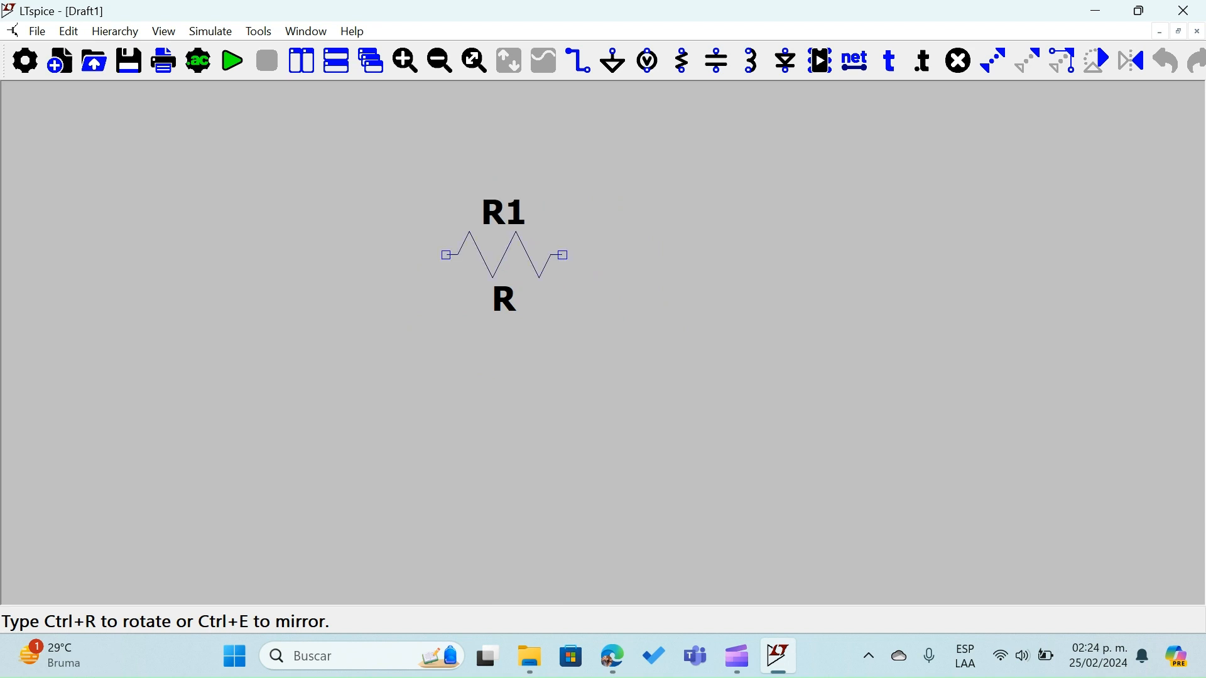
click(530, 232)
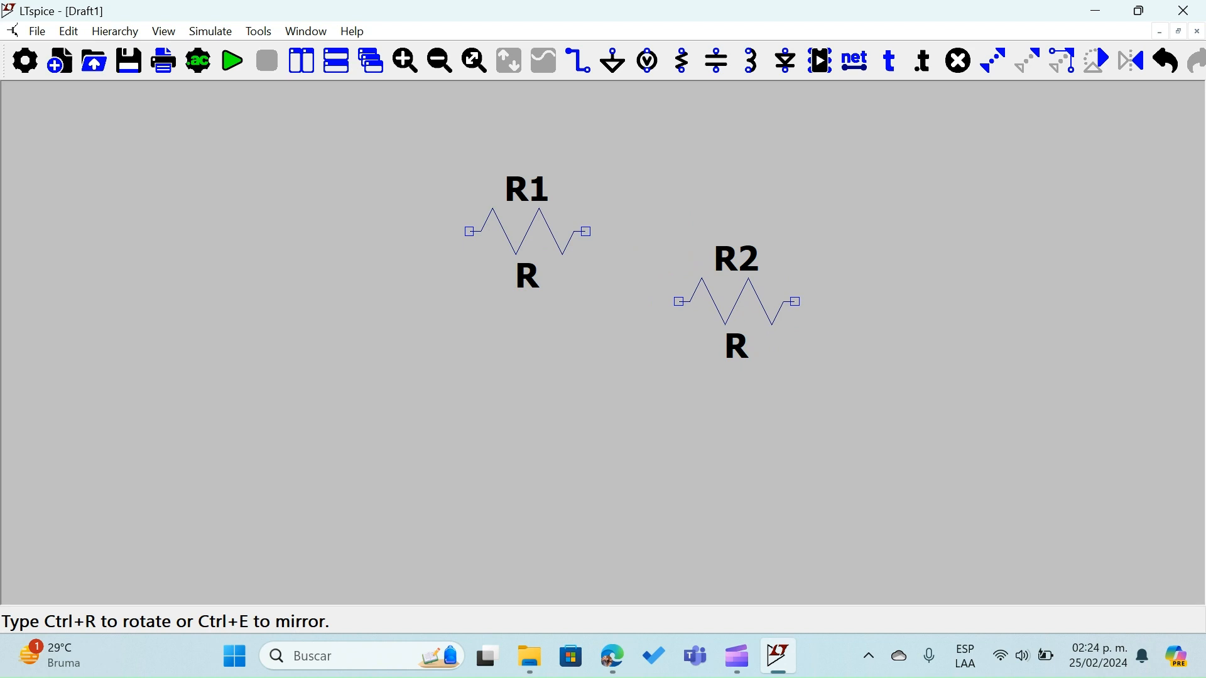
key(ctrl+r)
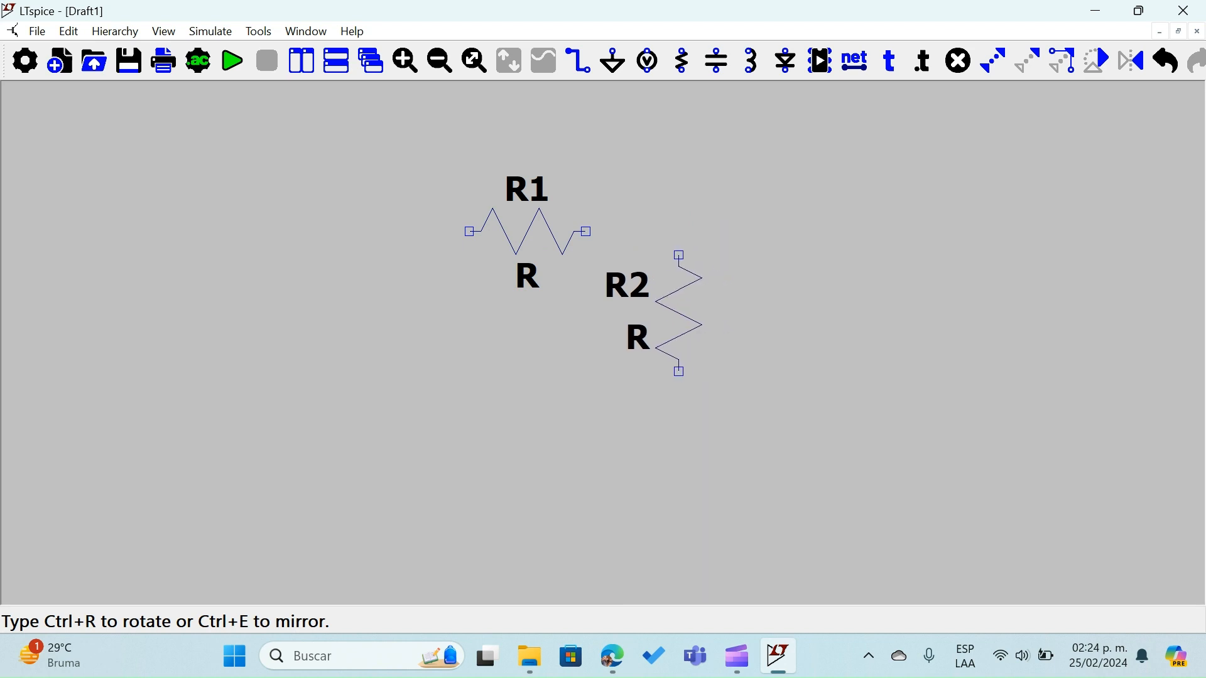
click(679, 256)
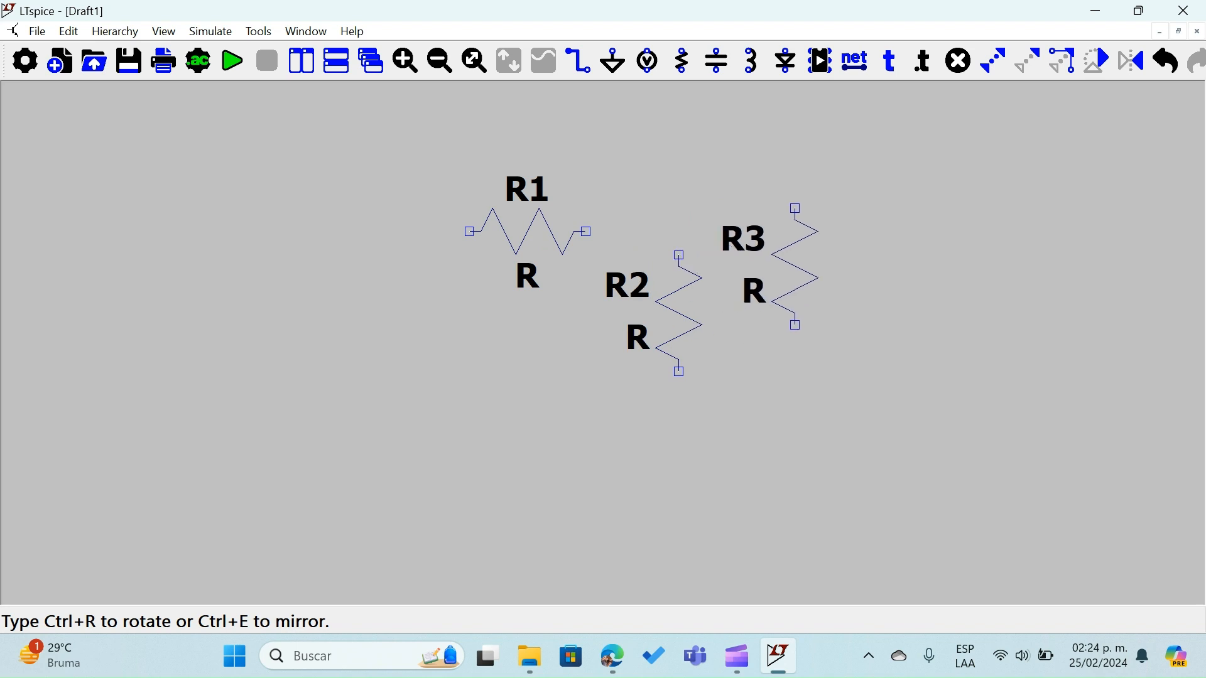
key(Escape)
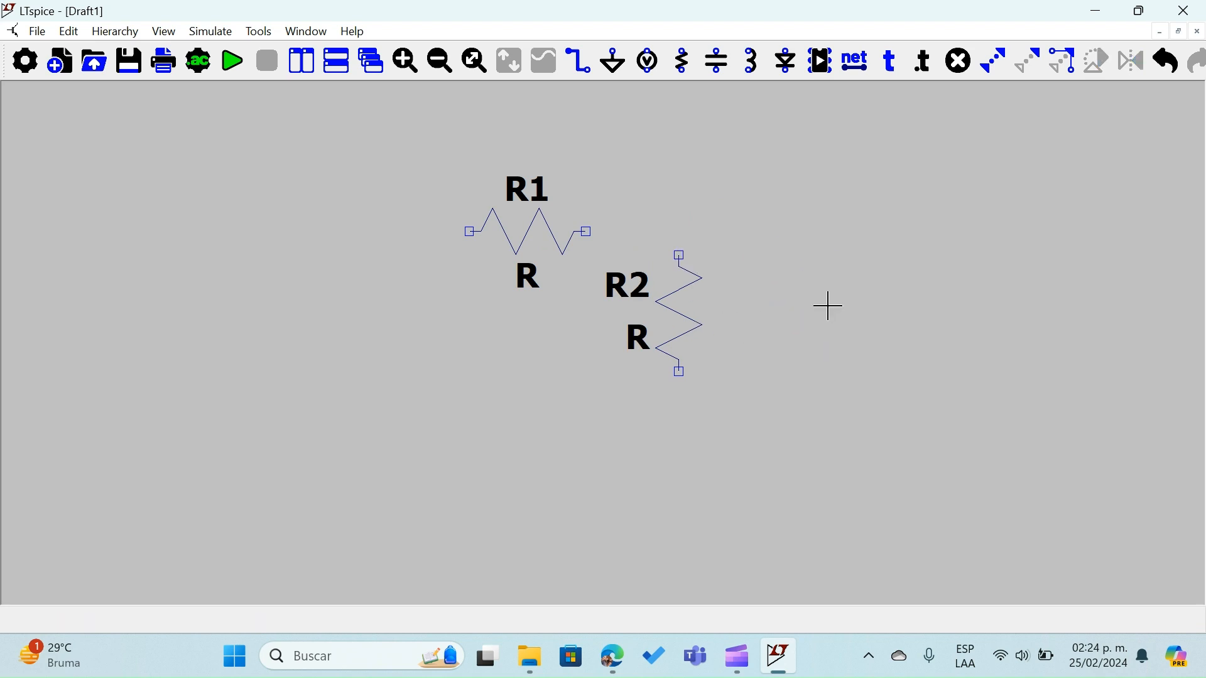
Place an upright voltage source to the lower left of R1 and a ground symbol centrally below the components
click(651, 68)
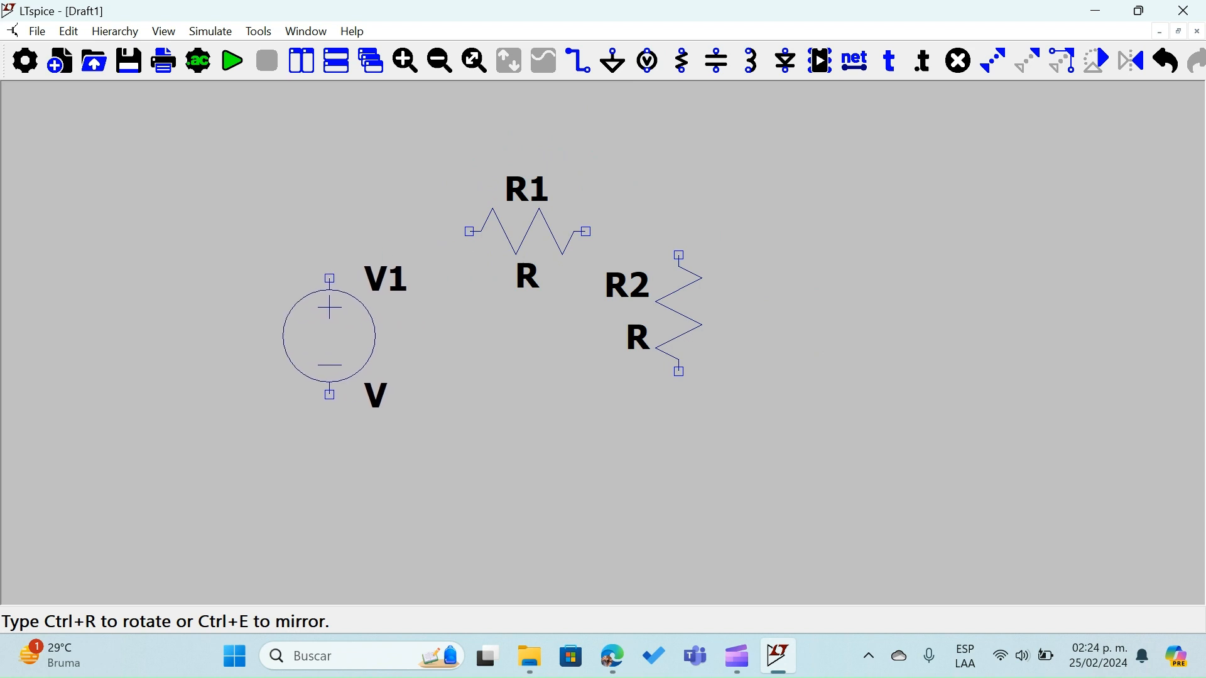
click(329, 336)
key(Escape)
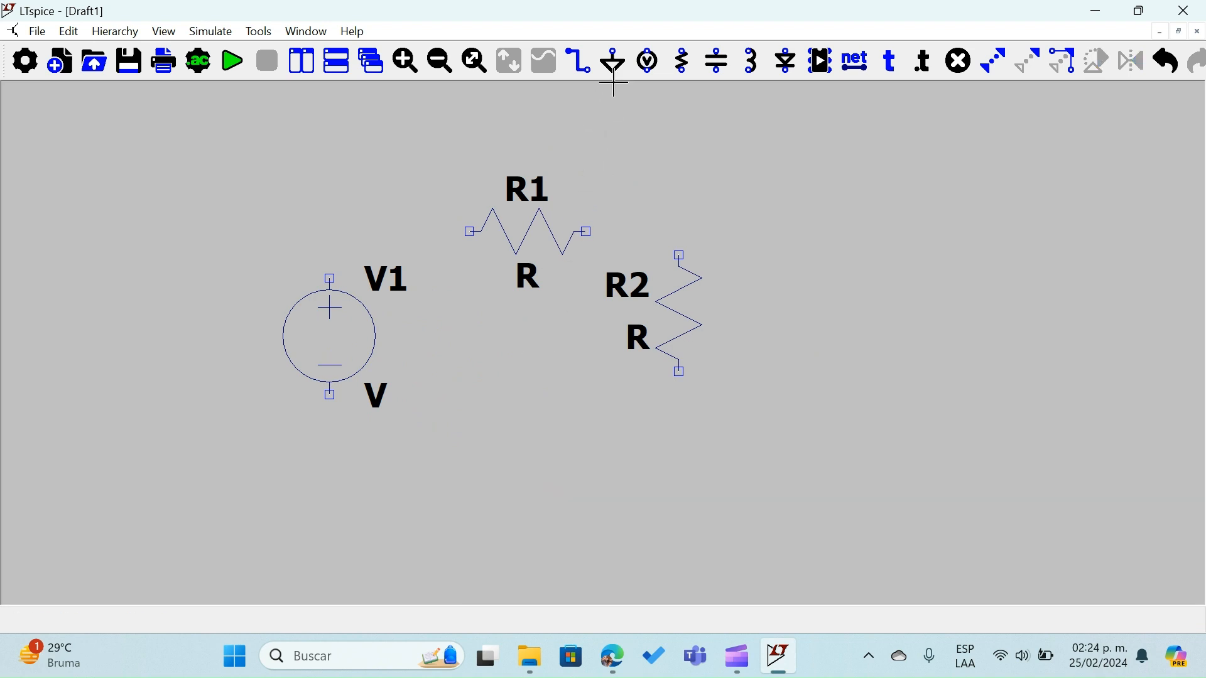
click(615, 61)
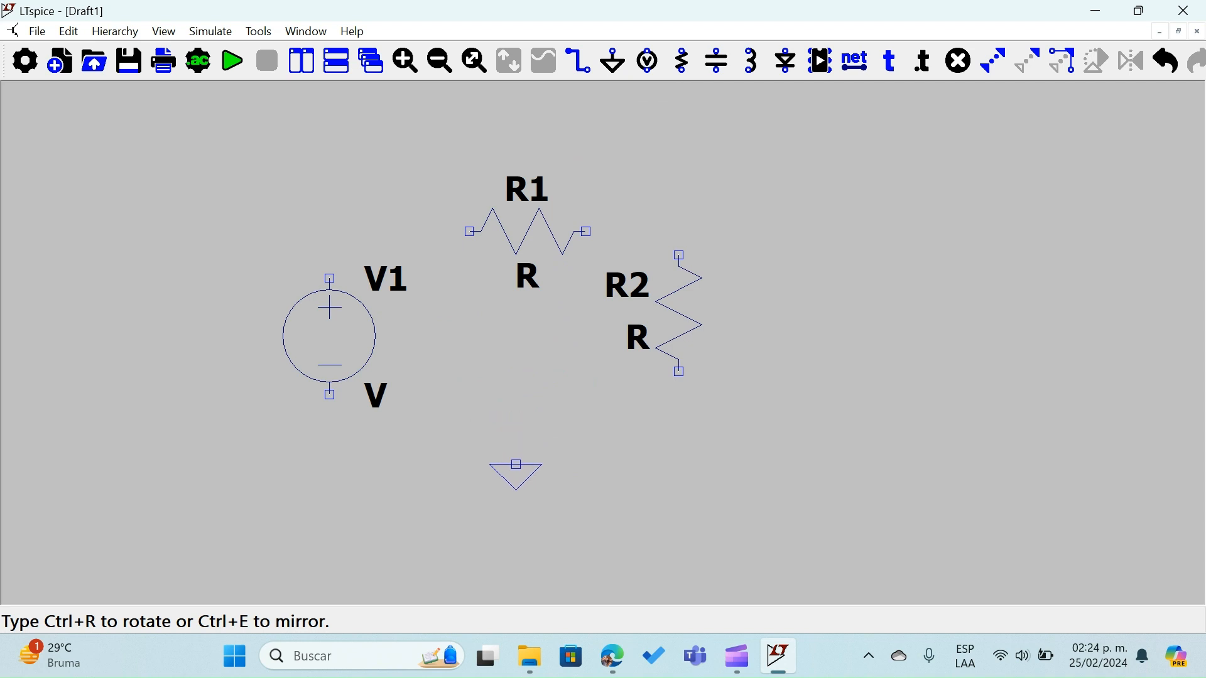
click(516, 464)
key(Escape)
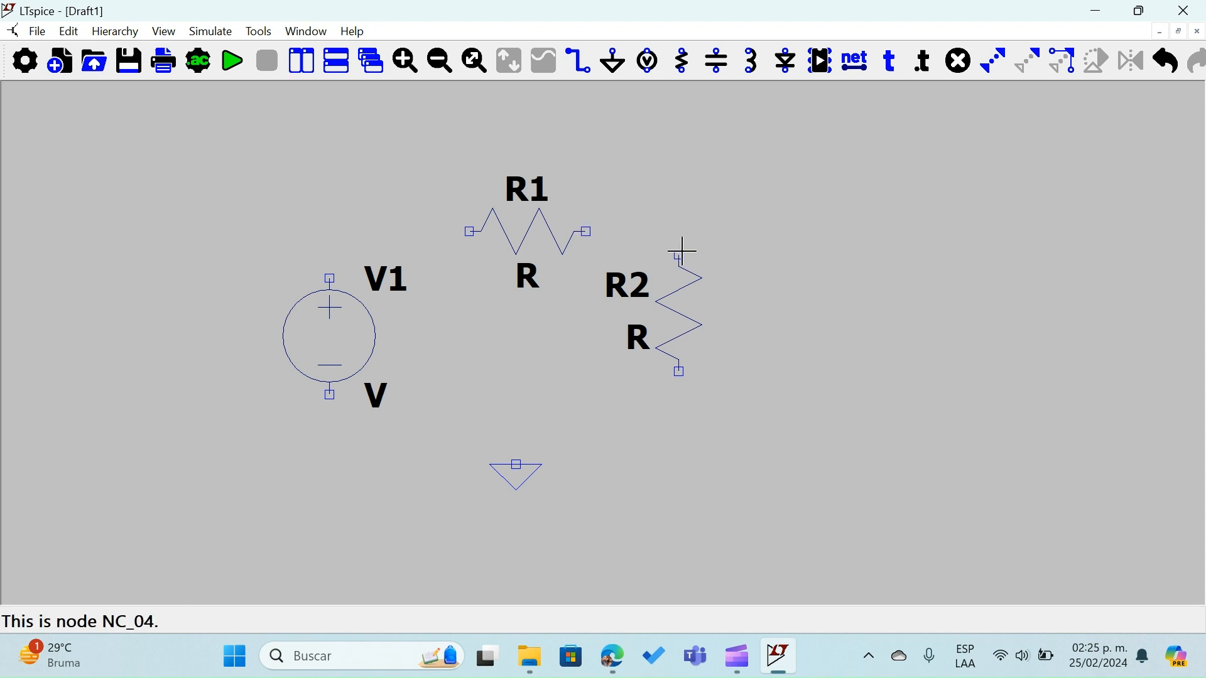
Wire the positive terminal of V1 to the left end of R1, and the right end of R1 to the top of R2
click(583, 65)
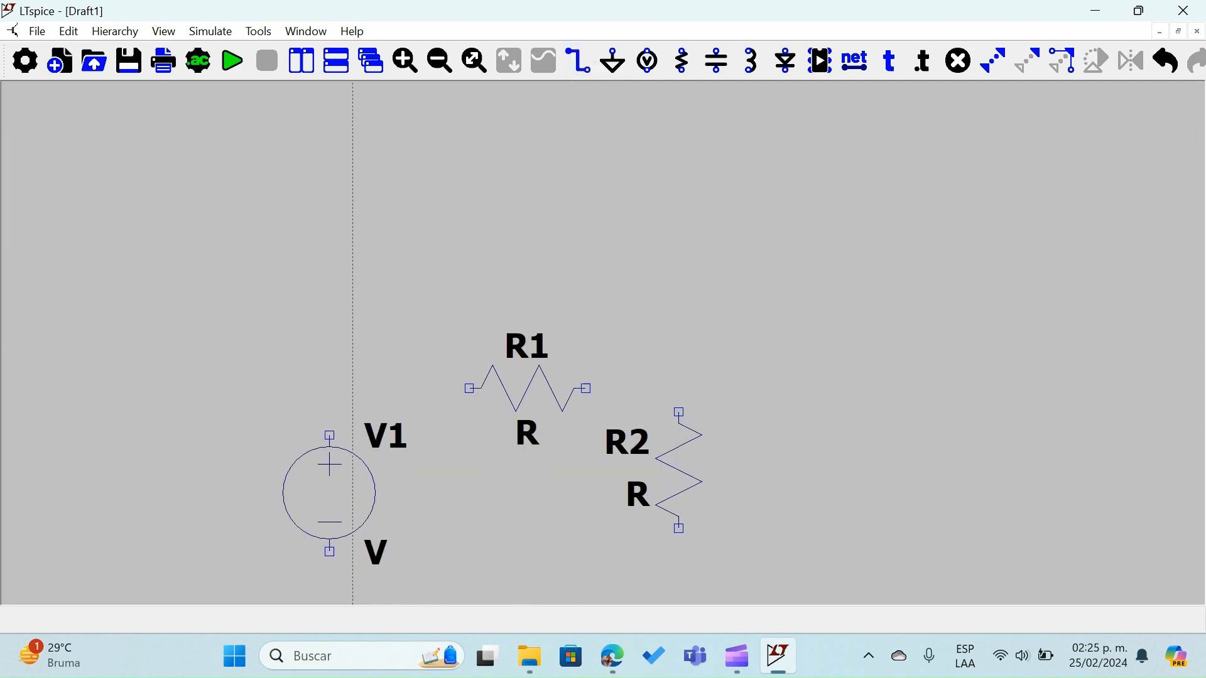
click(330, 435)
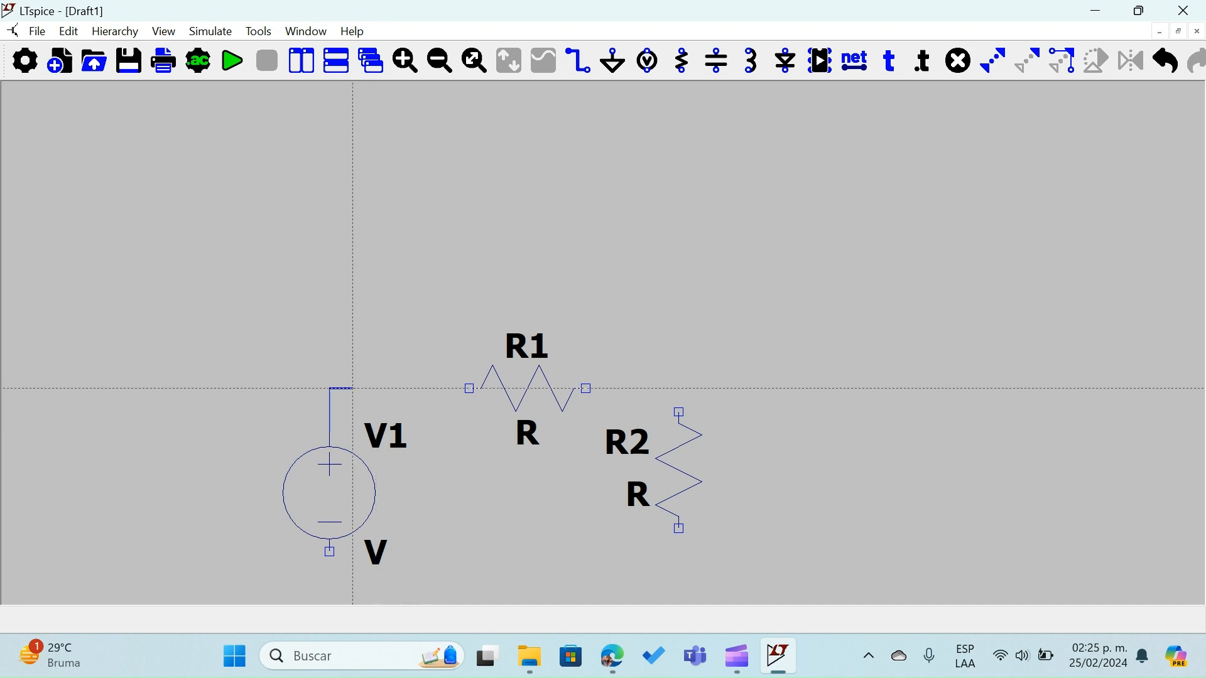
click(470, 388)
key(Escape)
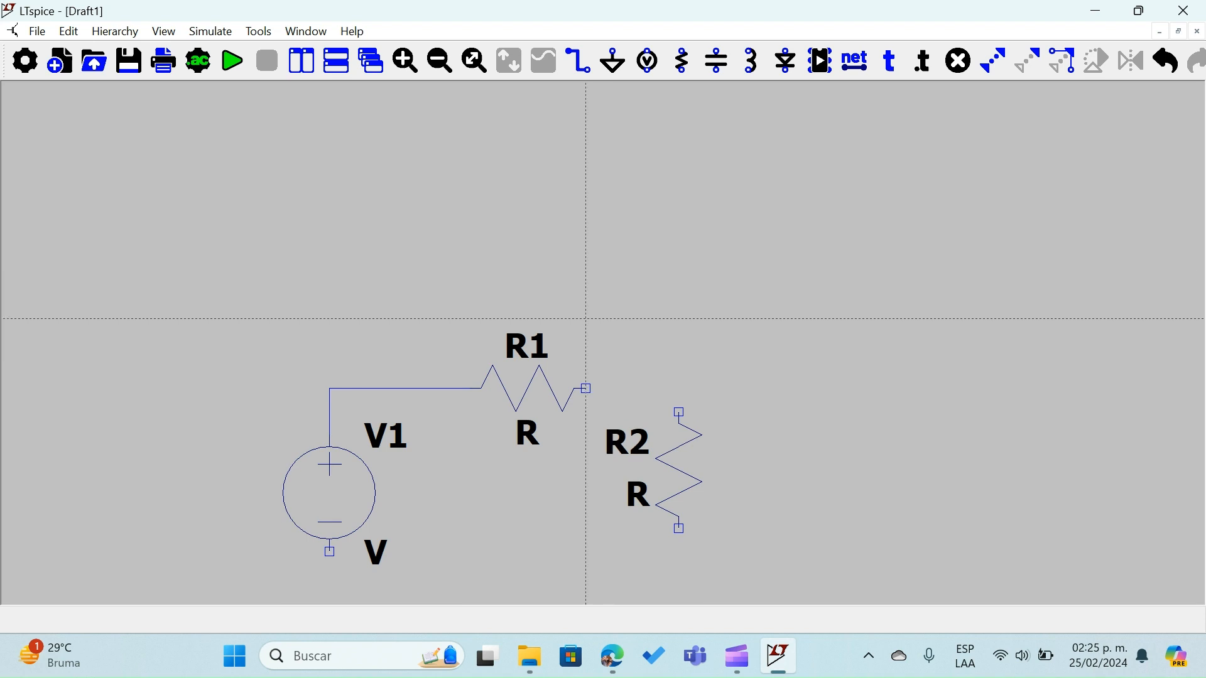
click(586, 389)
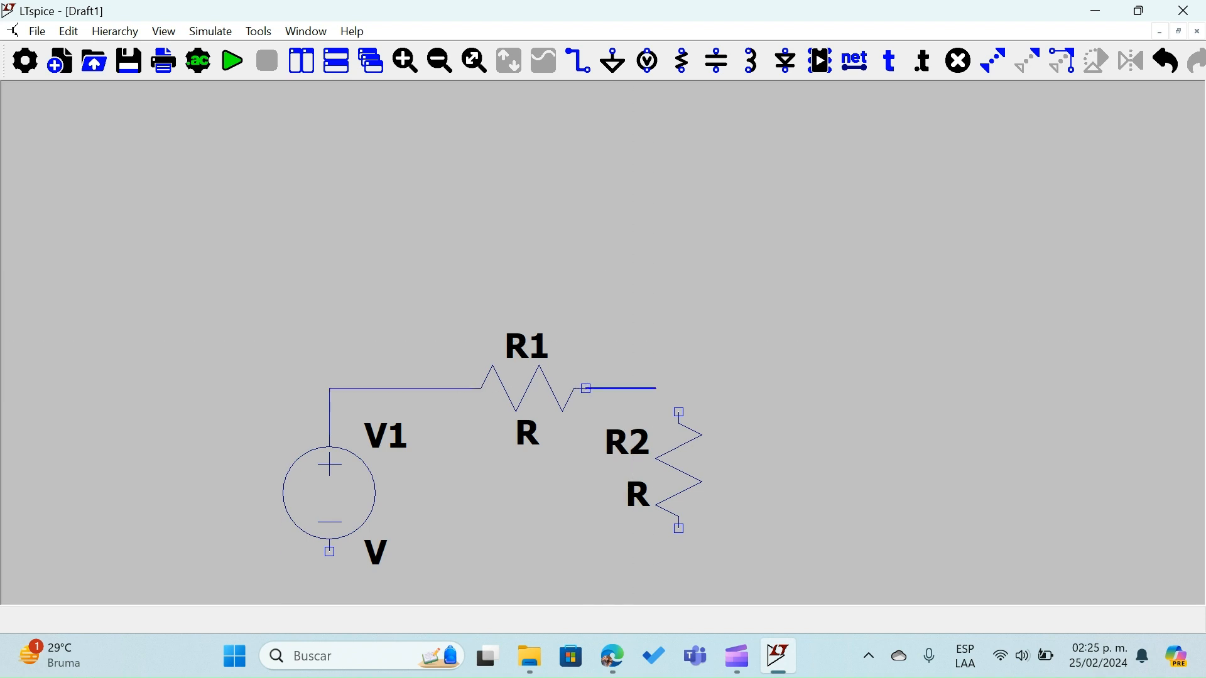
click(679, 412)
scroll(711, 412, up, 2)
scroll(713, 412, down, 2)
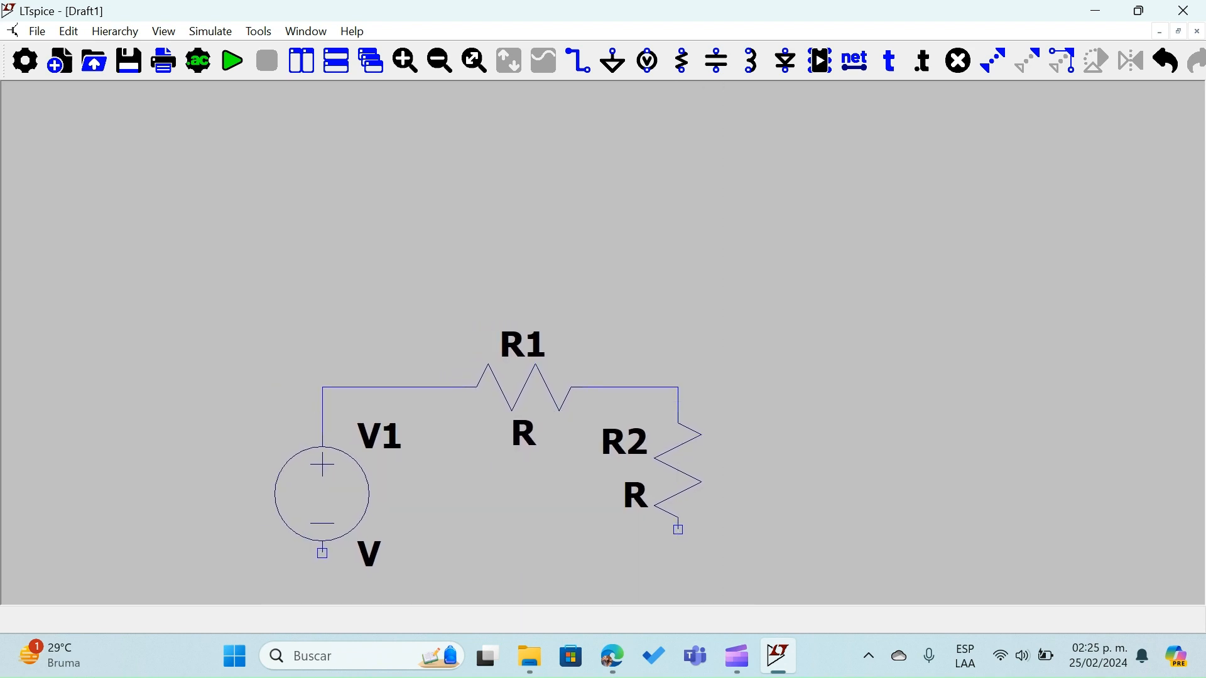
right_click(710, 484)
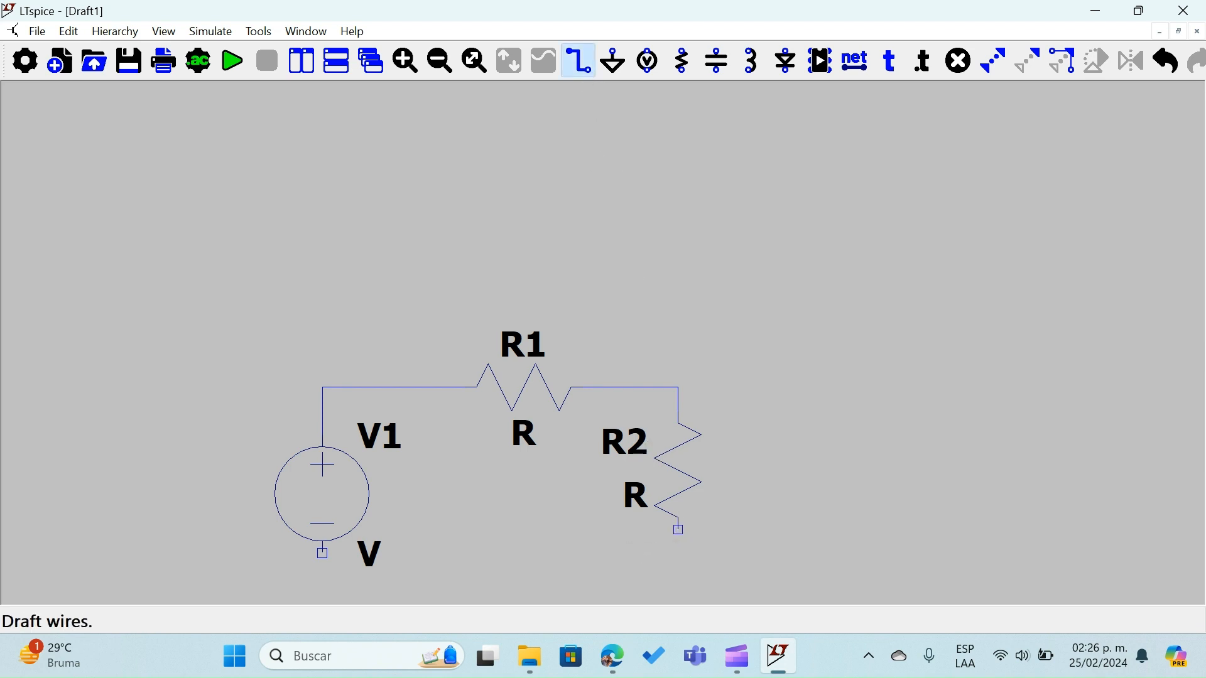
Wire the bottom of R2 to the negative terminal of V1, and connect the ground symbol up to that bottom wire
click(578, 61)
click(678, 423)
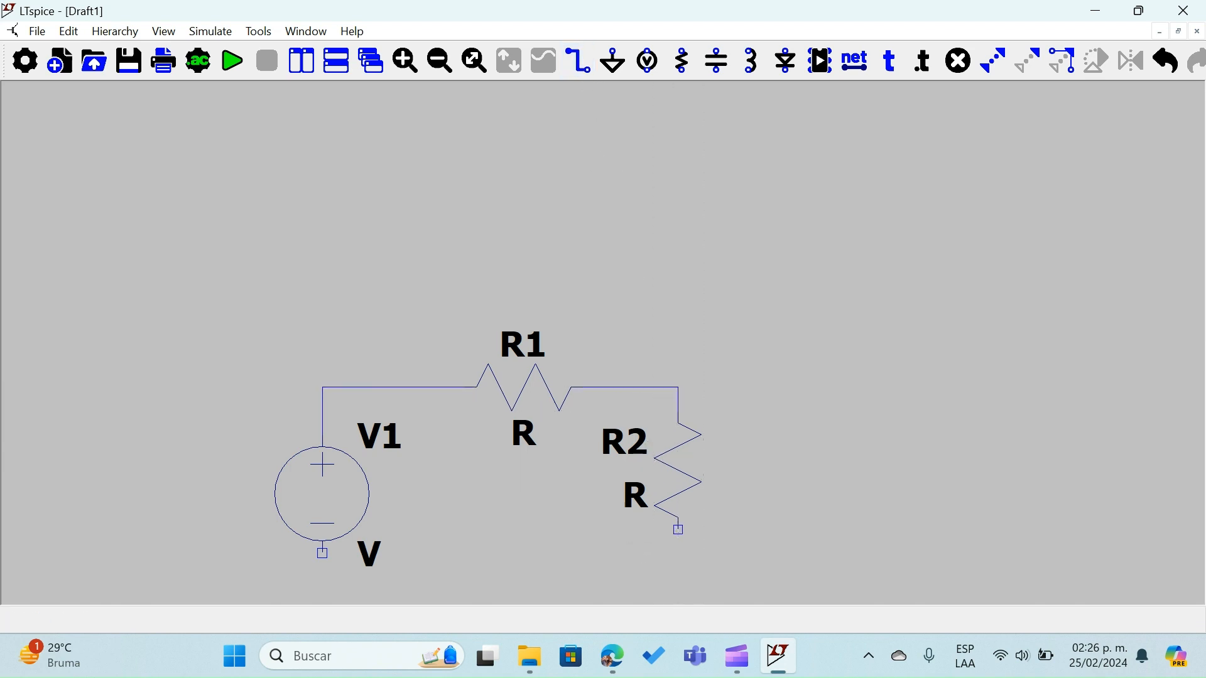
click(678, 531)
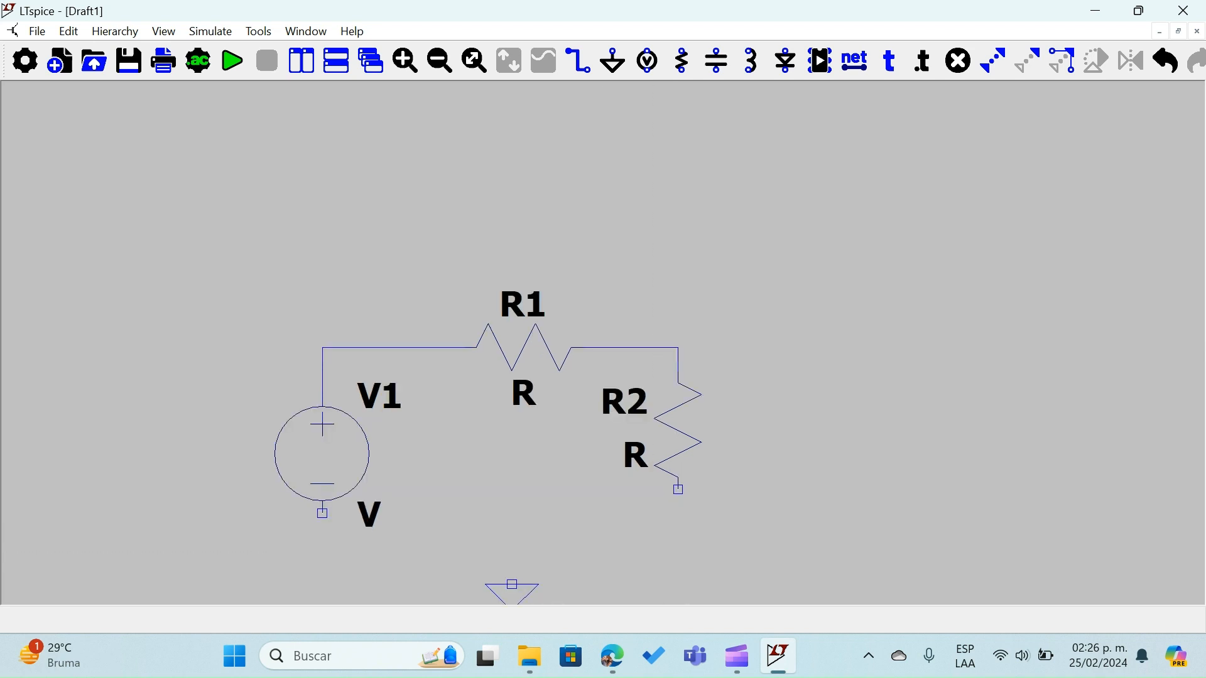
click(323, 513)
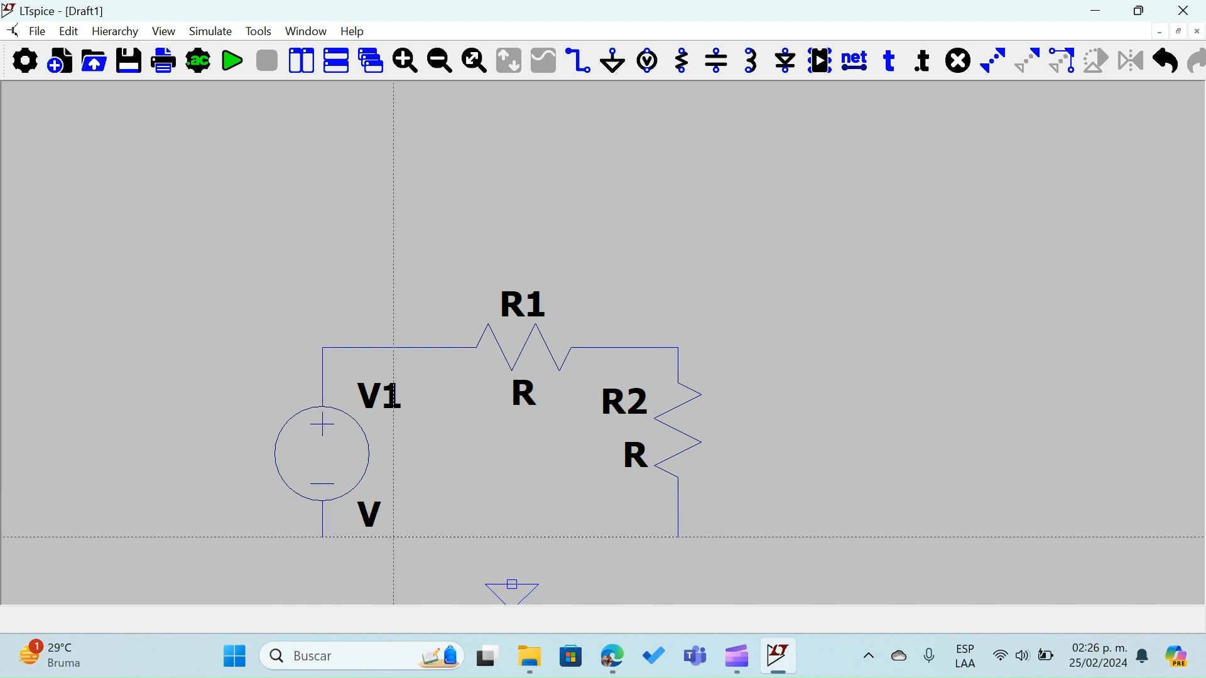
click(513, 585)
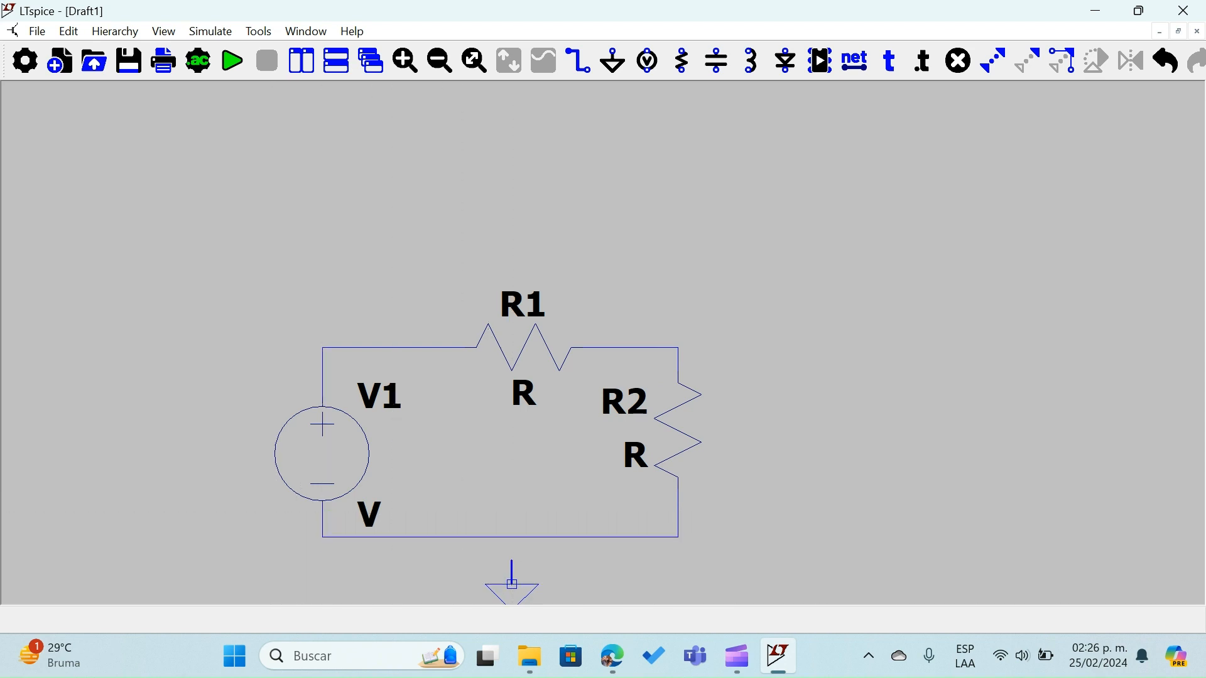
click(512, 537)
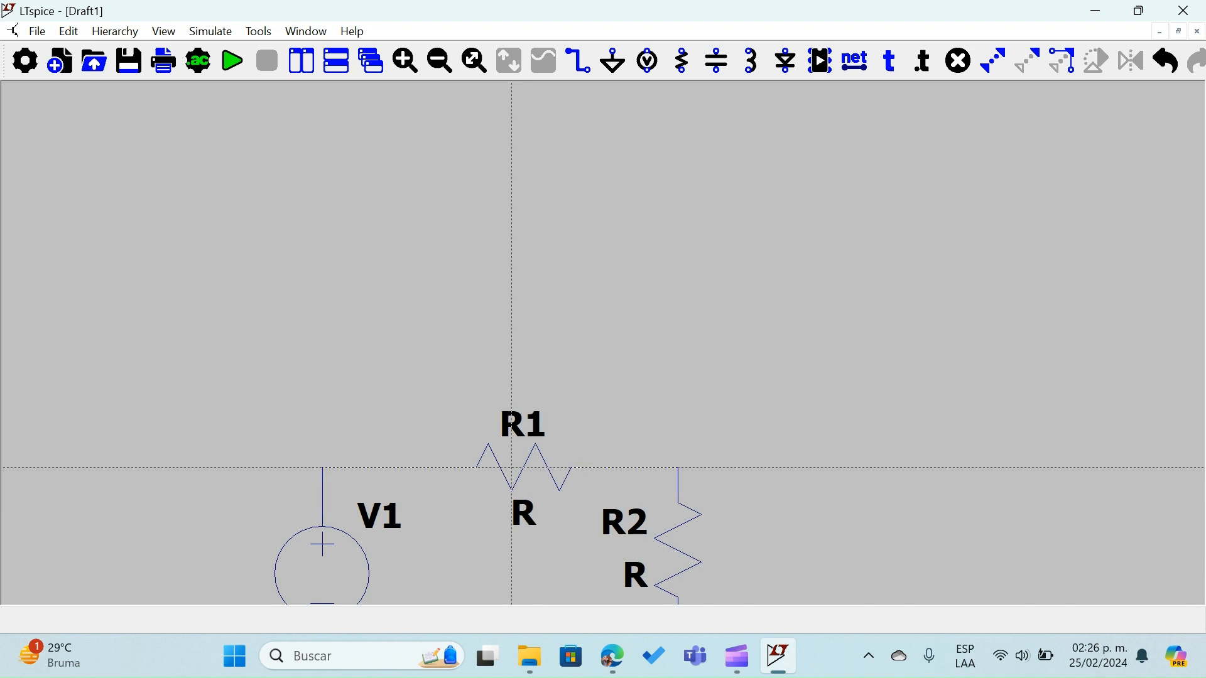
key(Escape)
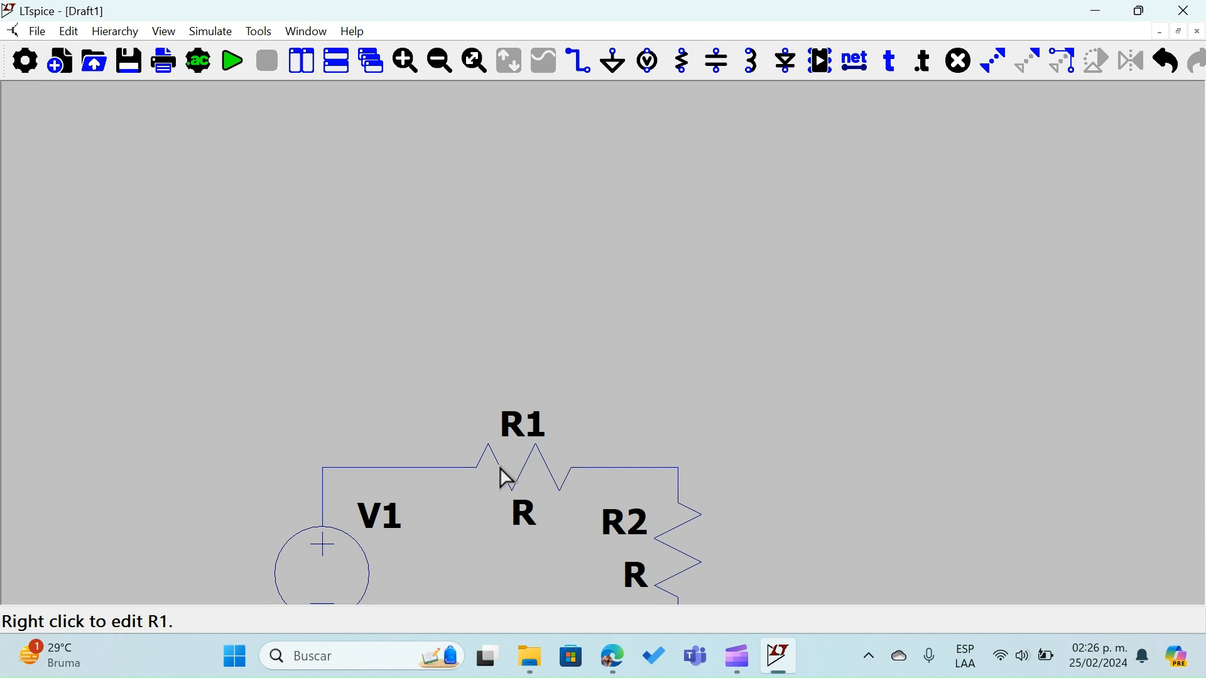
Set the resistance of both R1 and R2 to 1k
right_click(500, 469)
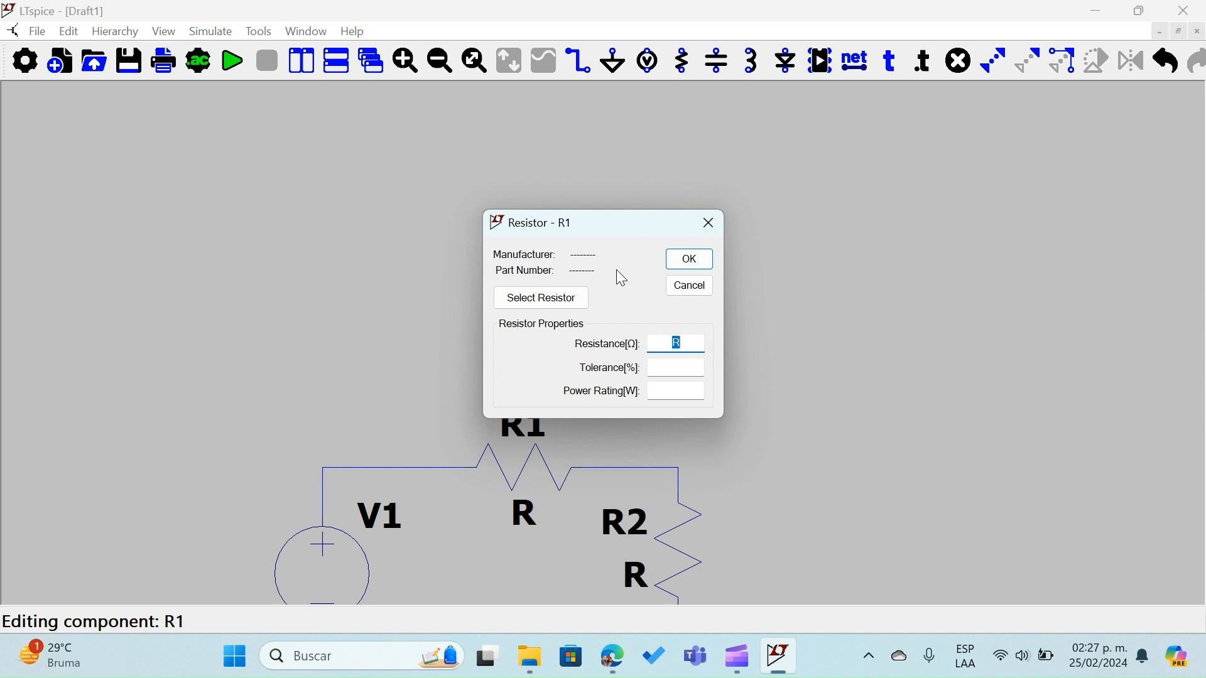
text(1k)
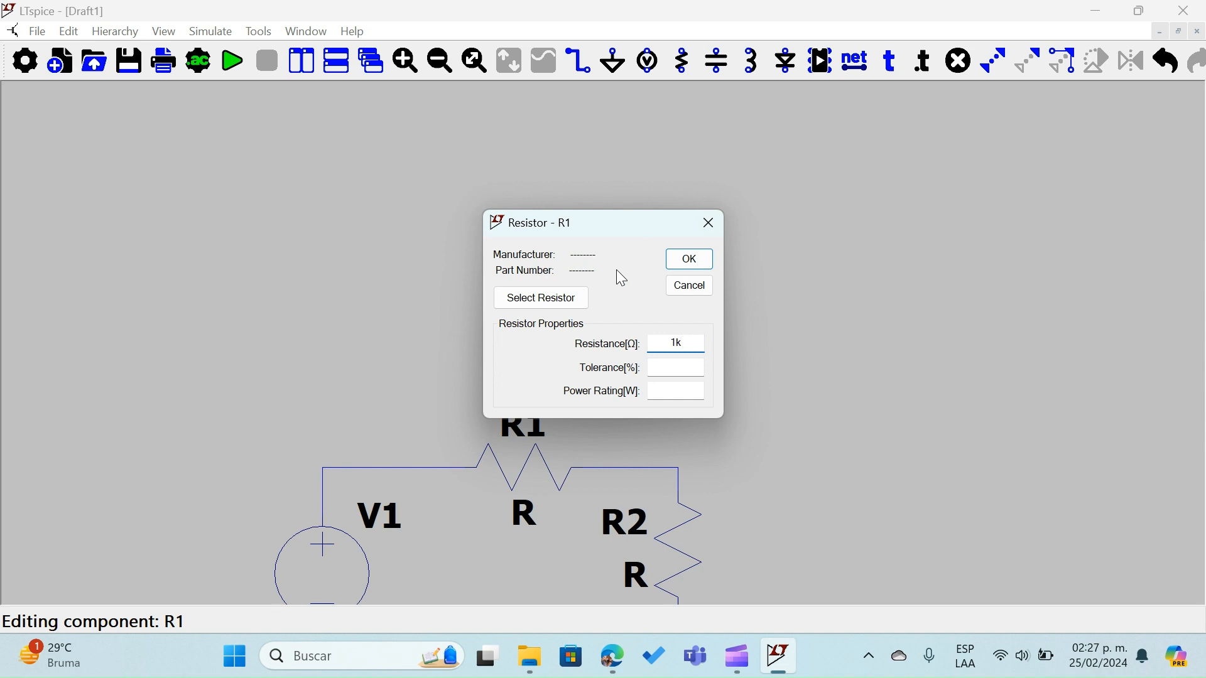
click(691, 259)
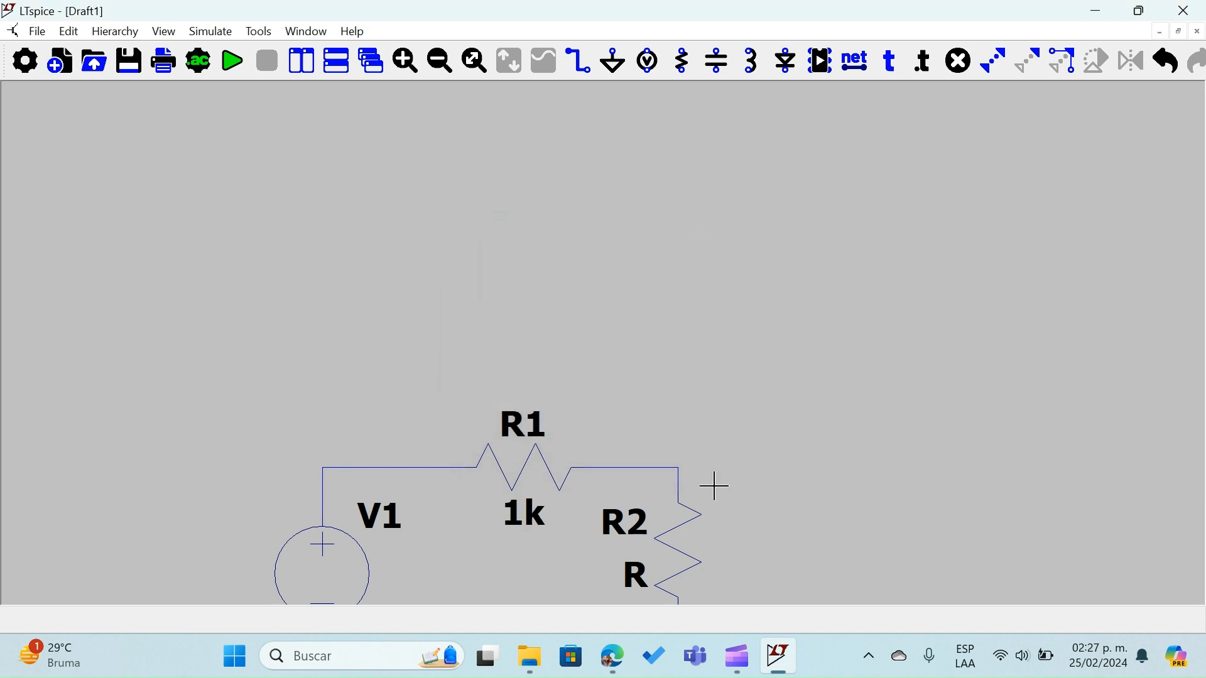
right_click(681, 558)
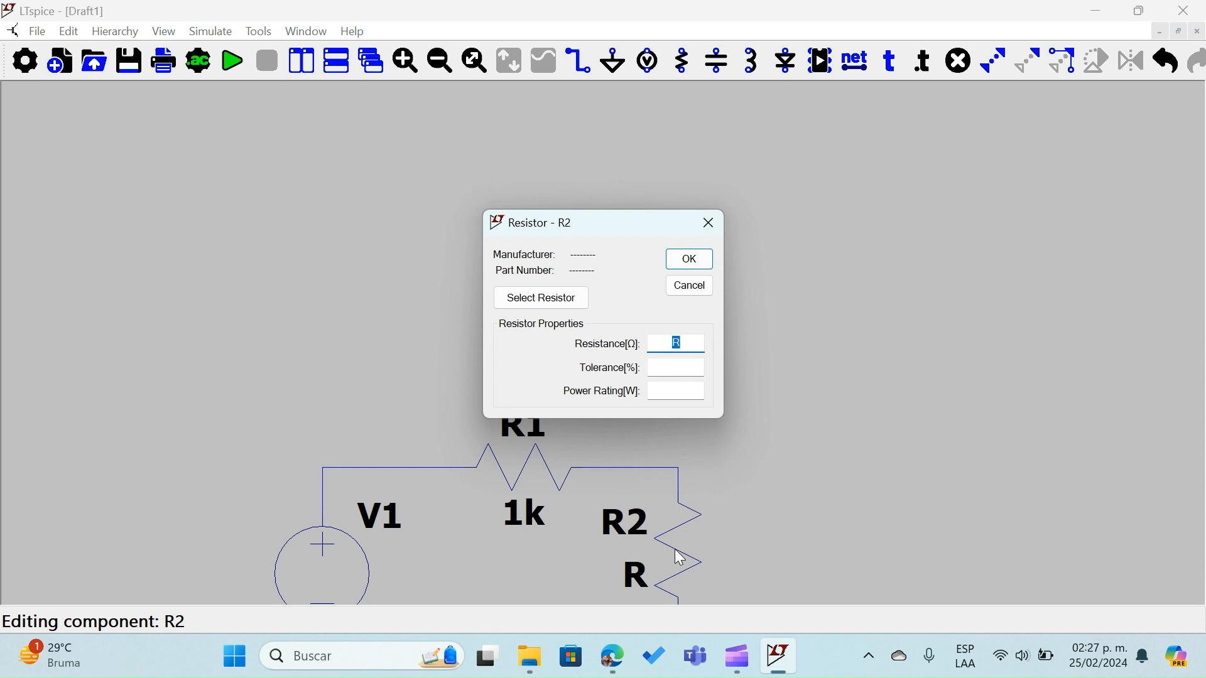
text(1k)
key(Return)
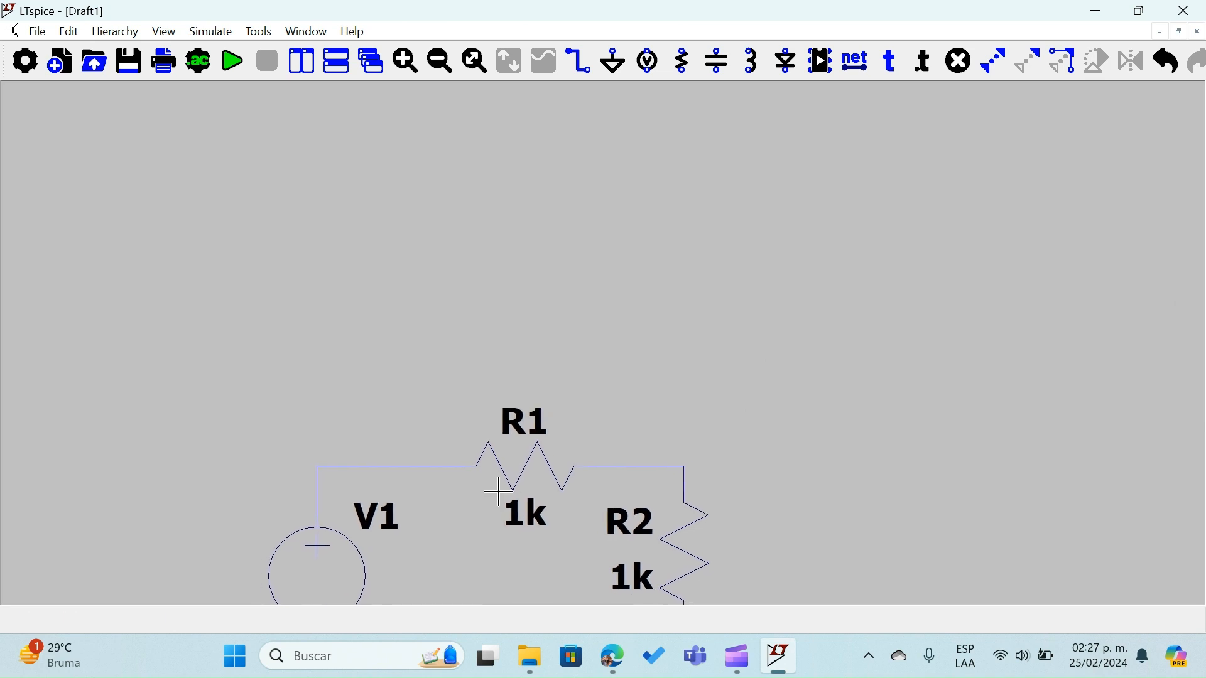
Configure V1 as a SINE source with DC offset 0 V, amplitude 30 V and frequency 1k Hz
scroll(499, 493, down, 2)
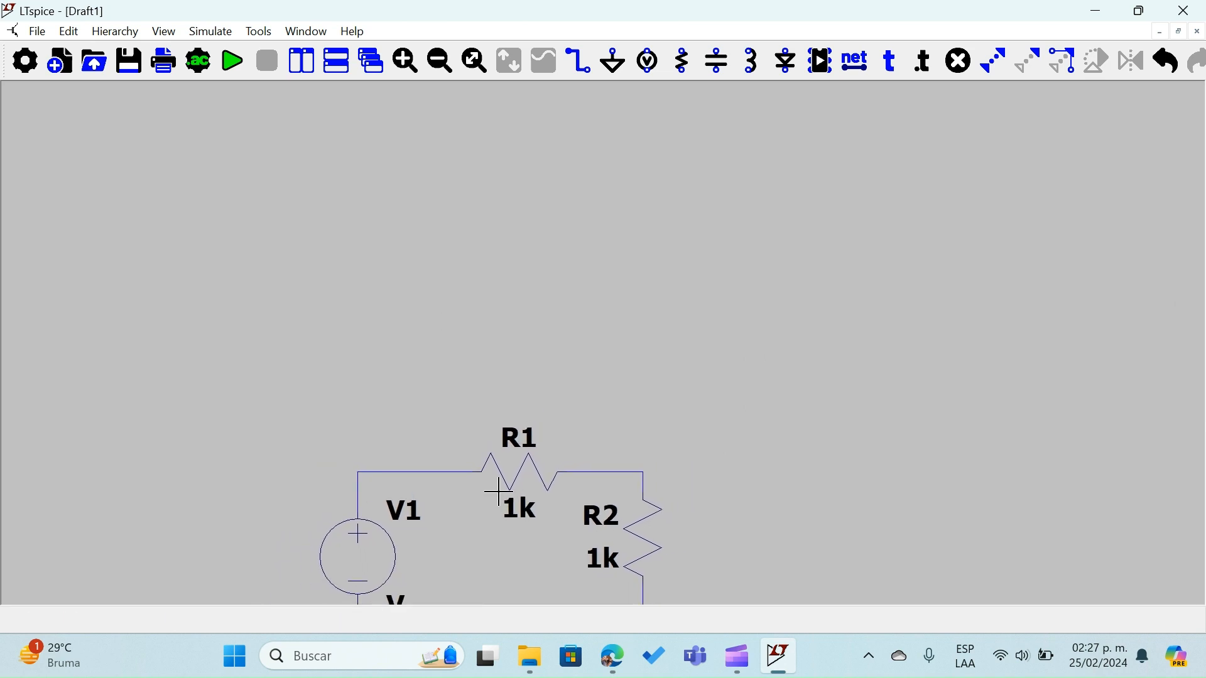
right_click(386, 557)
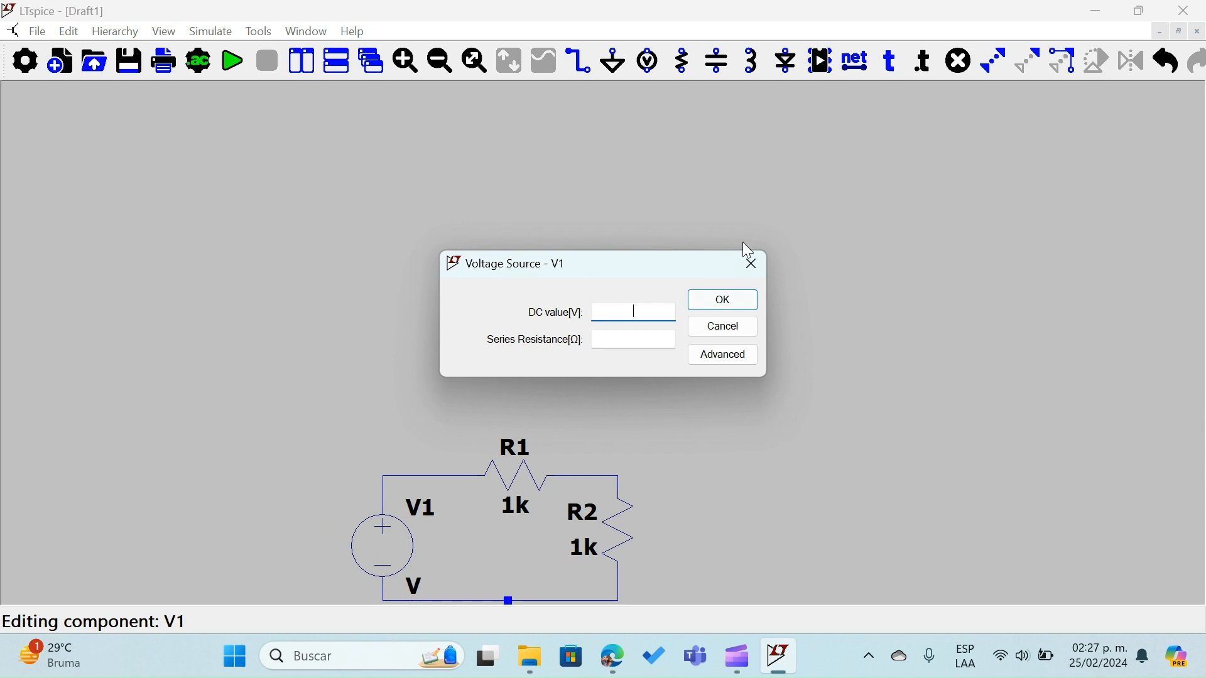
click(735, 358)
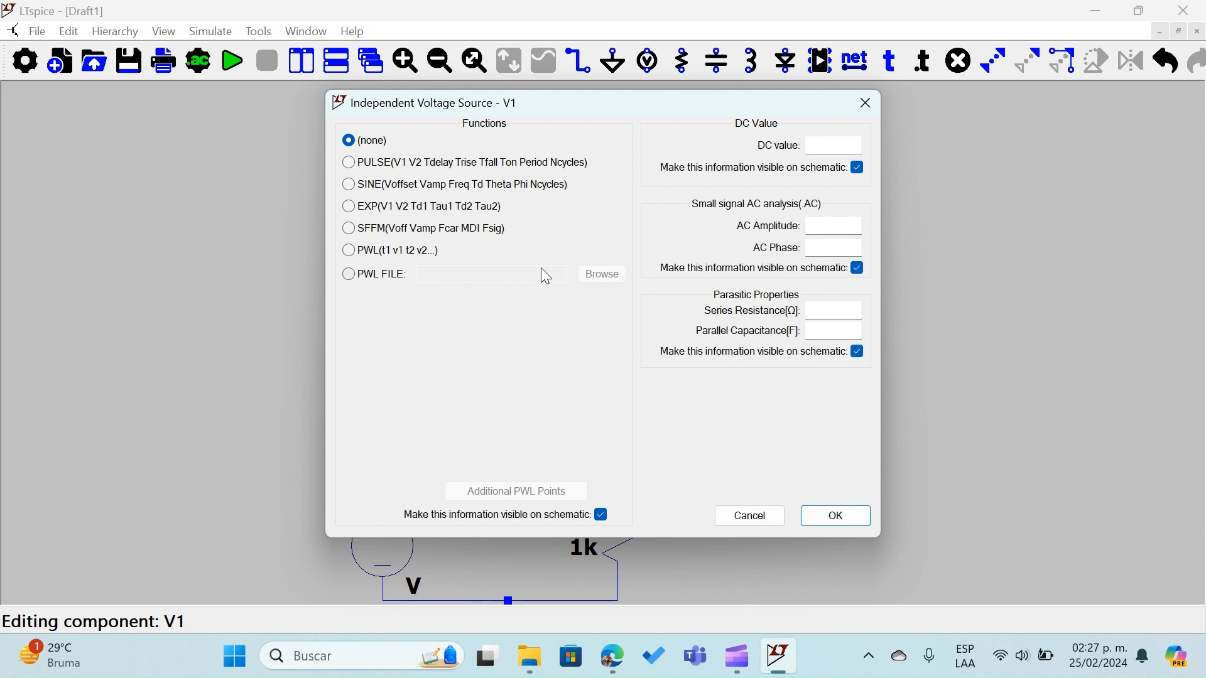
click(351, 188)
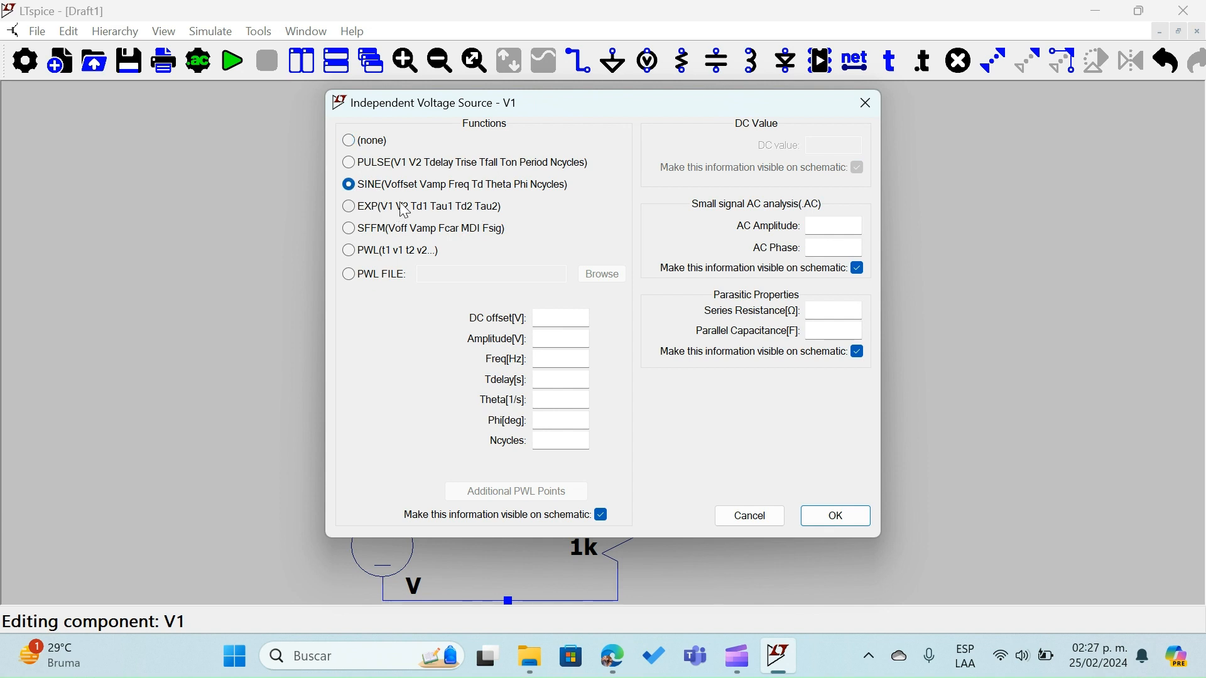
click(559, 322)
text(0)
click(569, 337)
text(30)
click(555, 359)
text(1kh)
key(BackSpace)
click(853, 516)
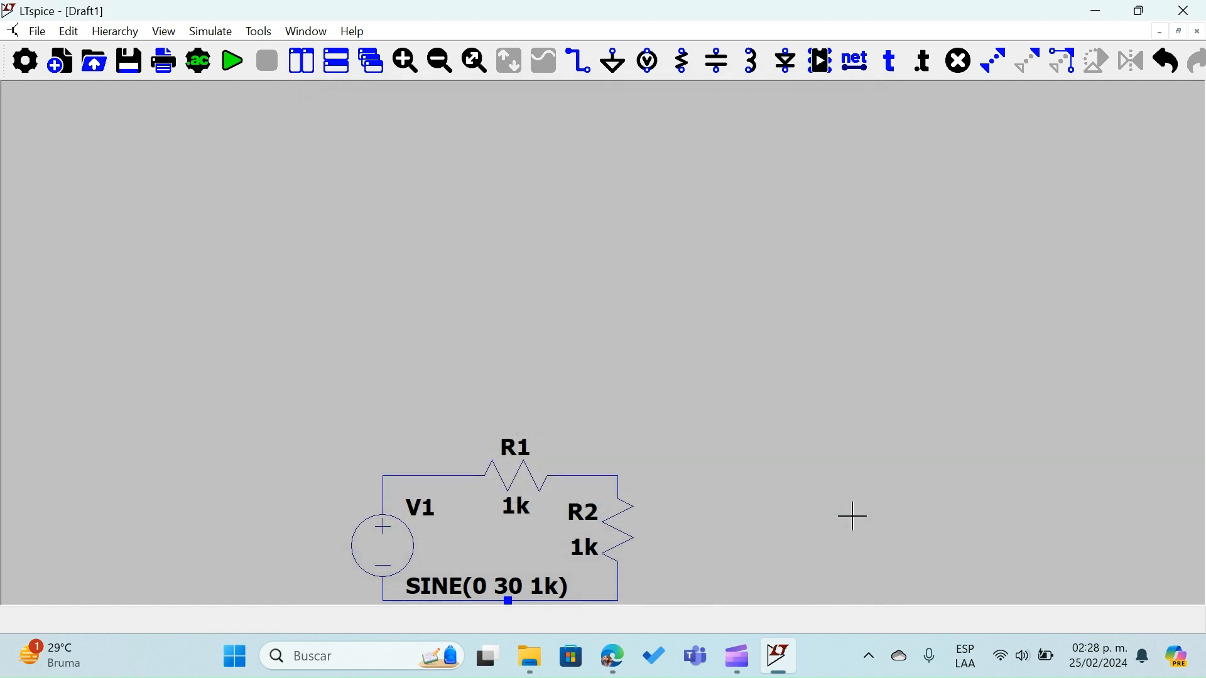
scroll(798, 526, down, 2)
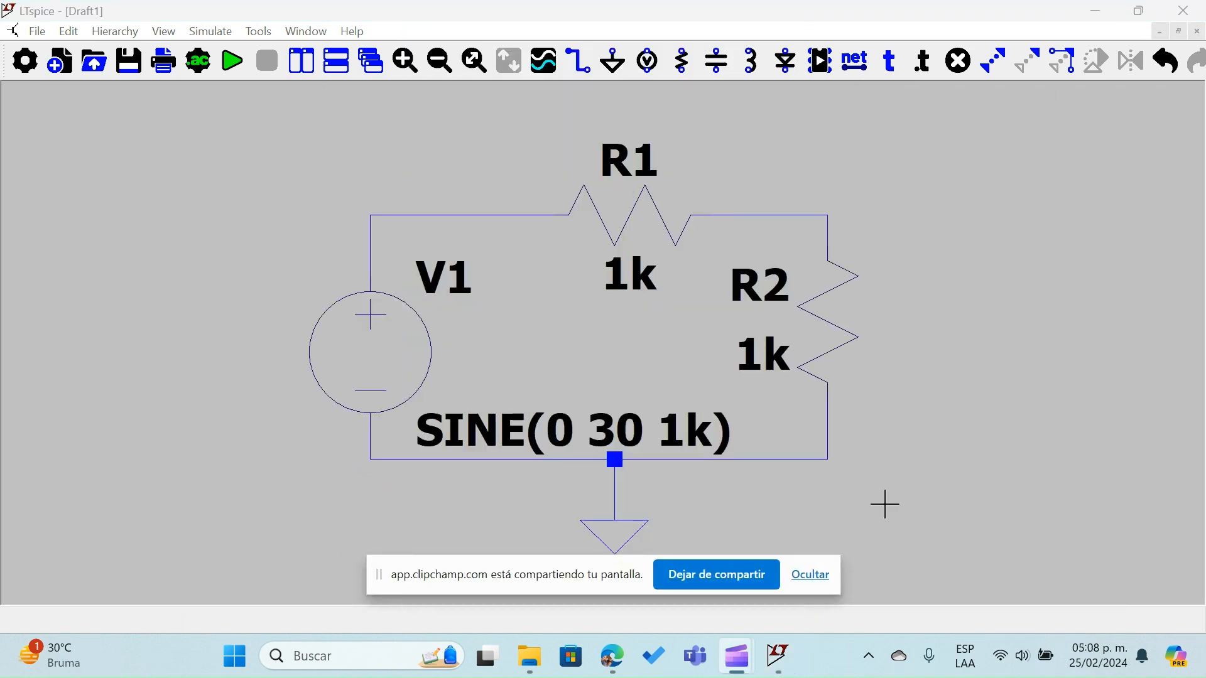
click(816, 575)
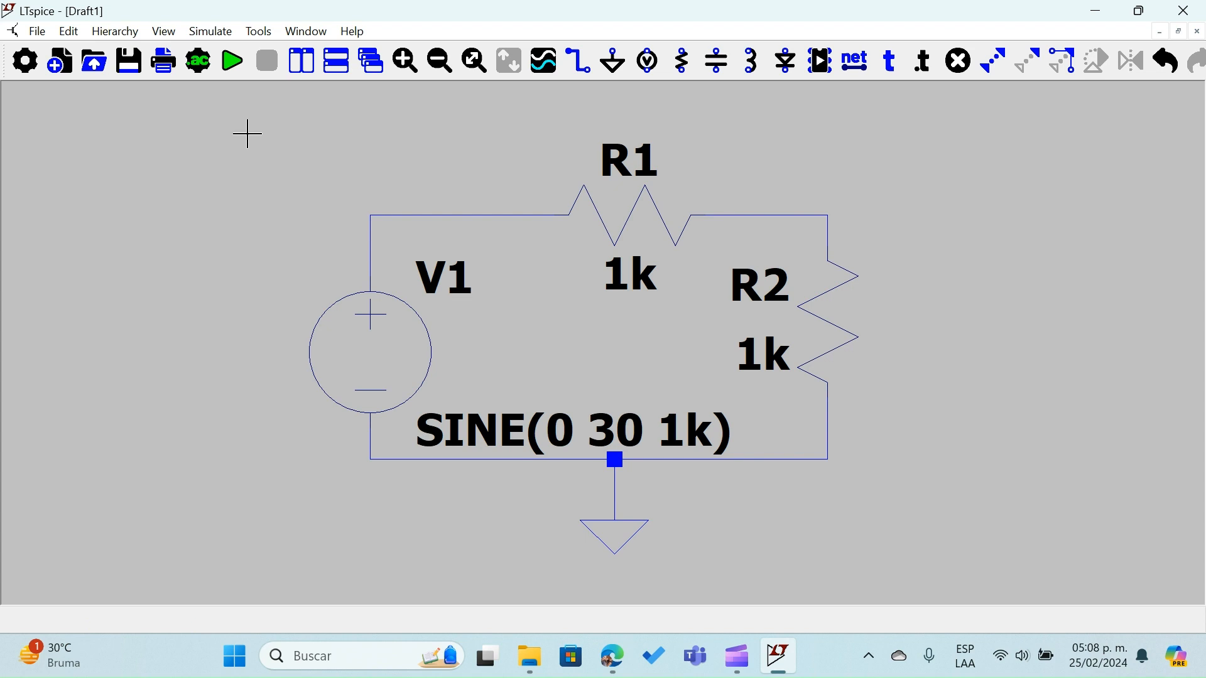
Run a transient analysis of the circuit with a stop time of 3m and a maximum timestep of 1u
click(233, 62)
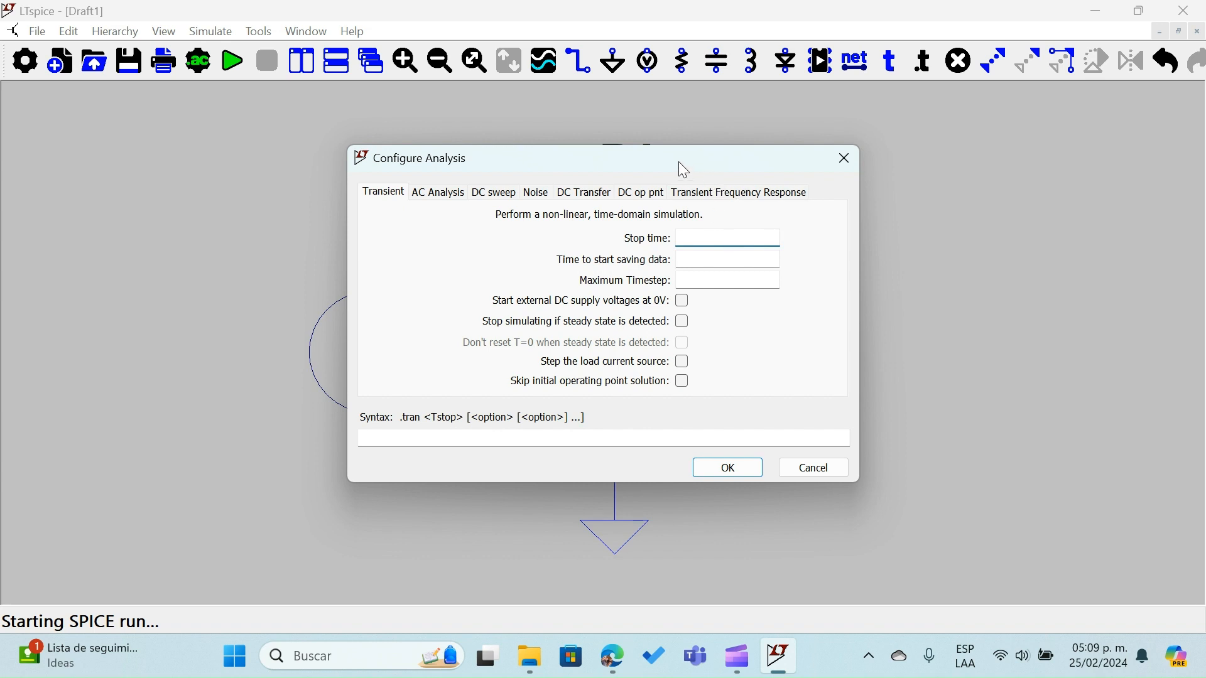
drag(679, 162, 415, 193)
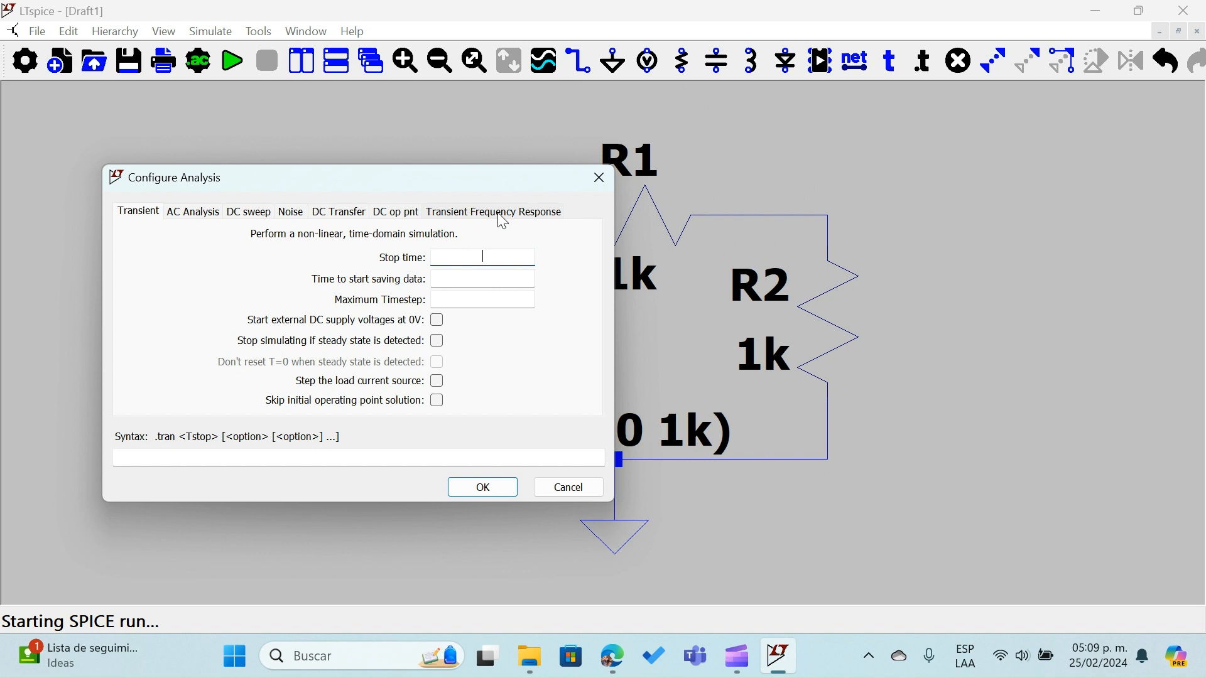
text(3m)
click(476, 301)
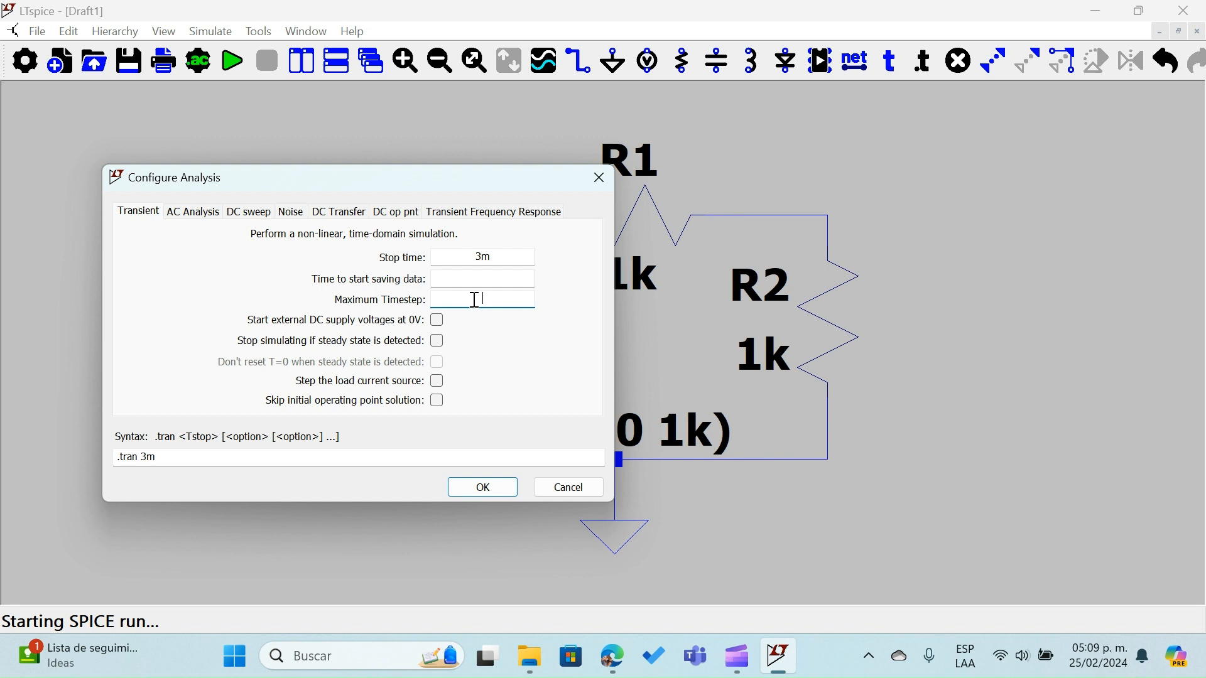
text(1)
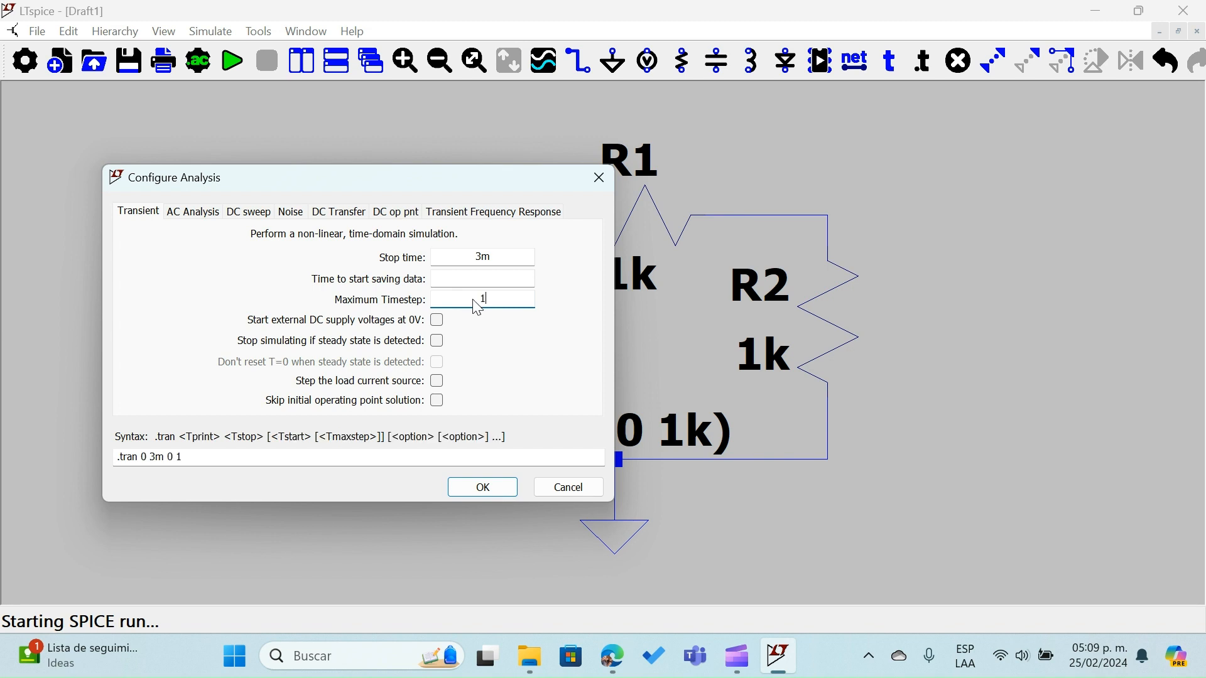
text(u)
click(483, 488)
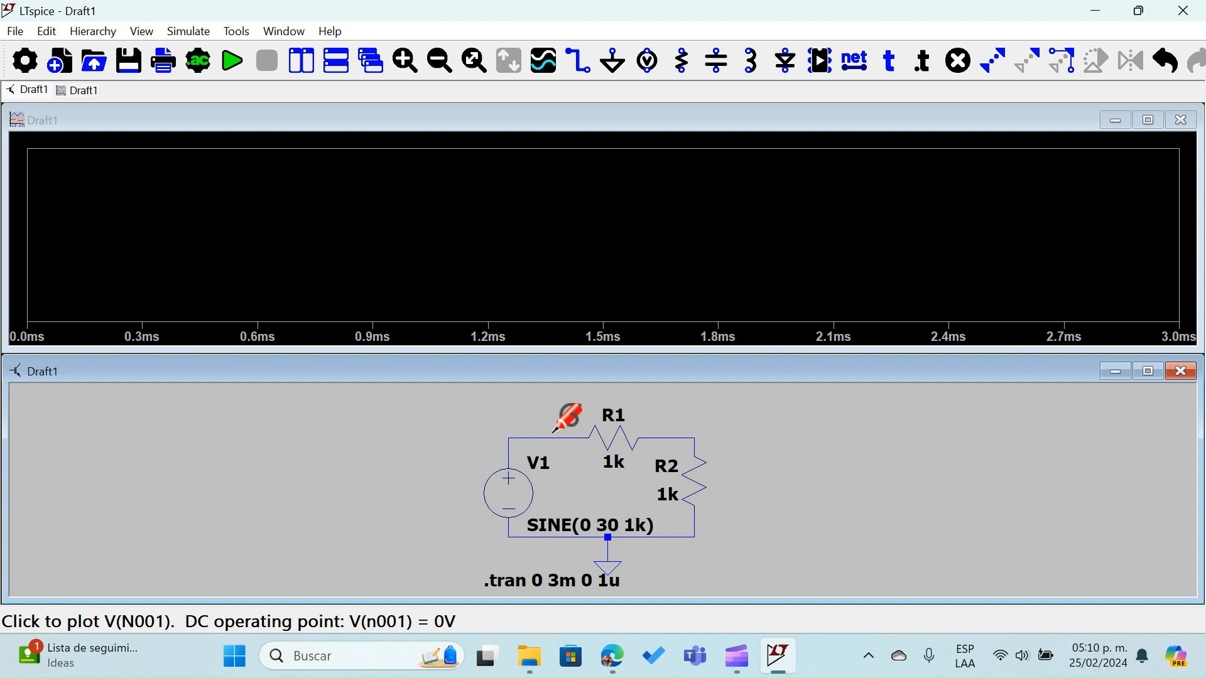
Plot the voltages at the node between V1 and R1 and the node between R1 and R2, and maximize the waveform window
click(553, 432)
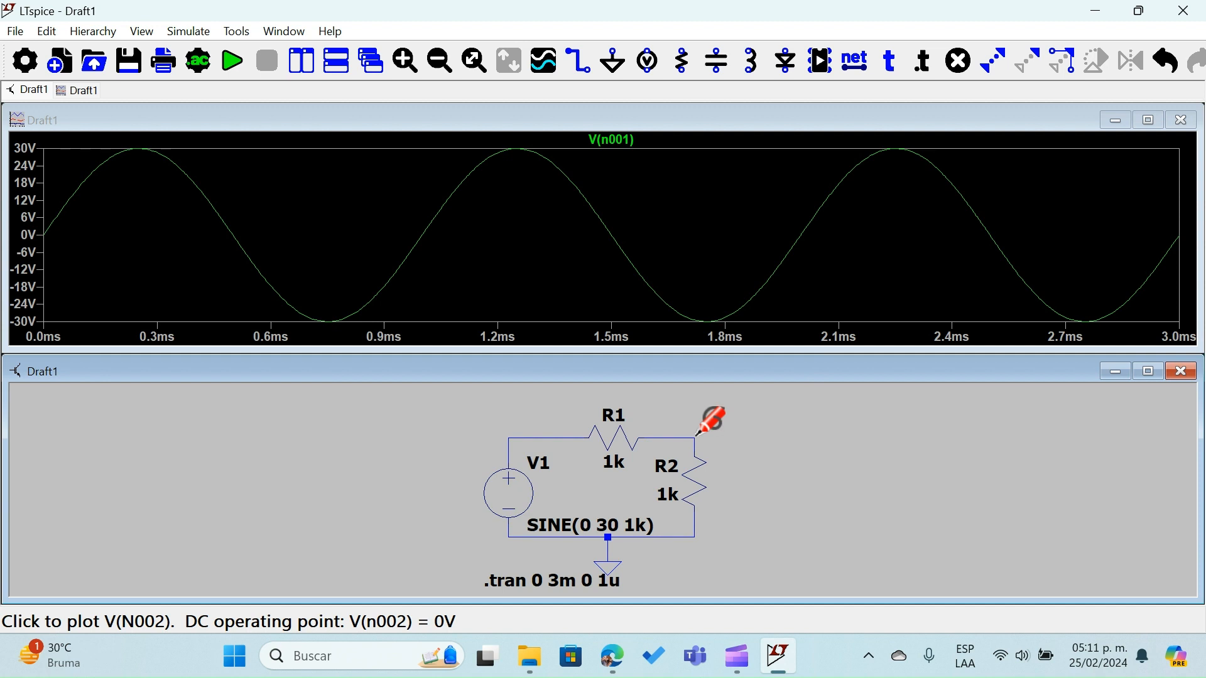
click(697, 433)
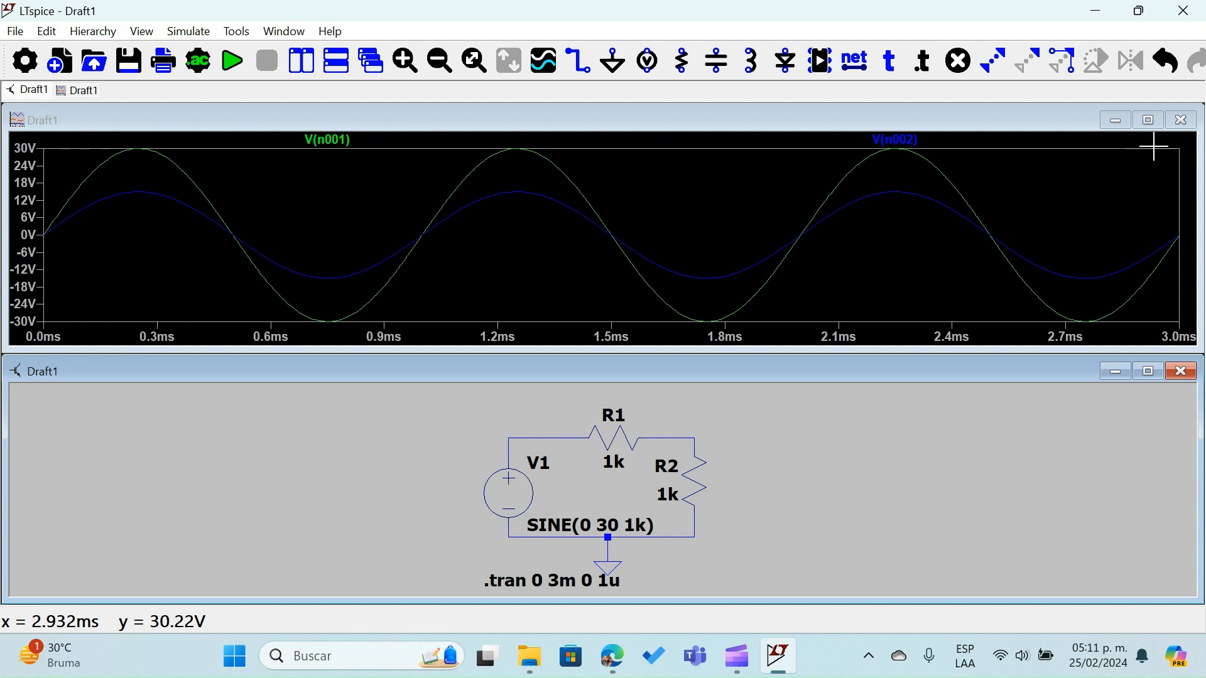
click(1155, 124)
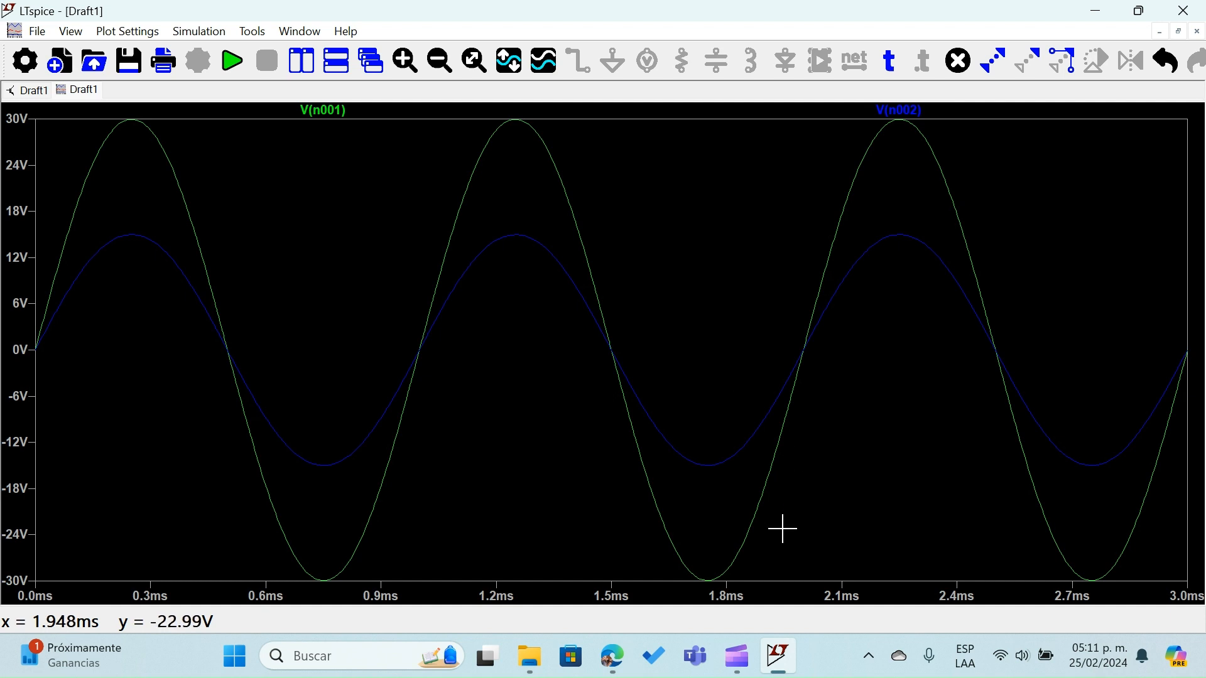
mouse_move(745, 670)
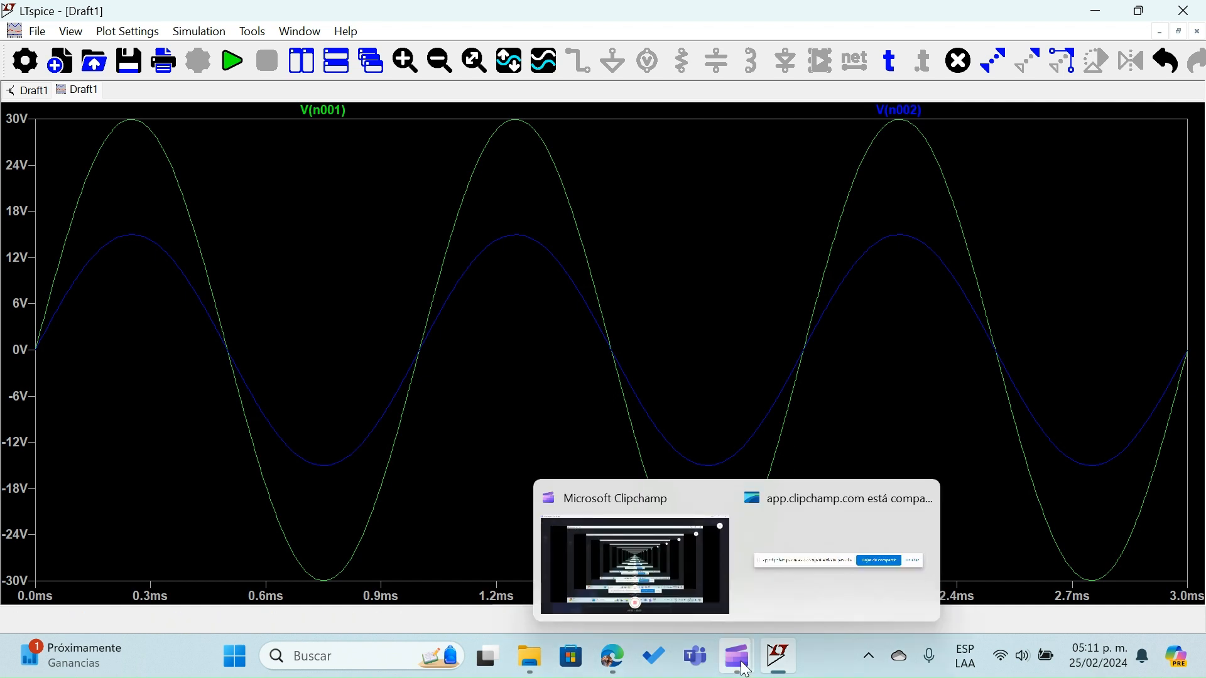